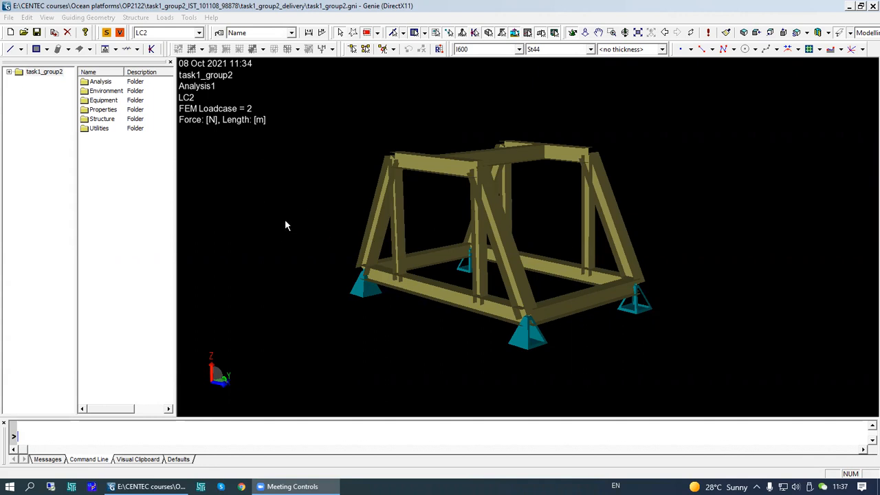
- Open the About GeniE dialog to check the program version, then close it
click(211, 18)
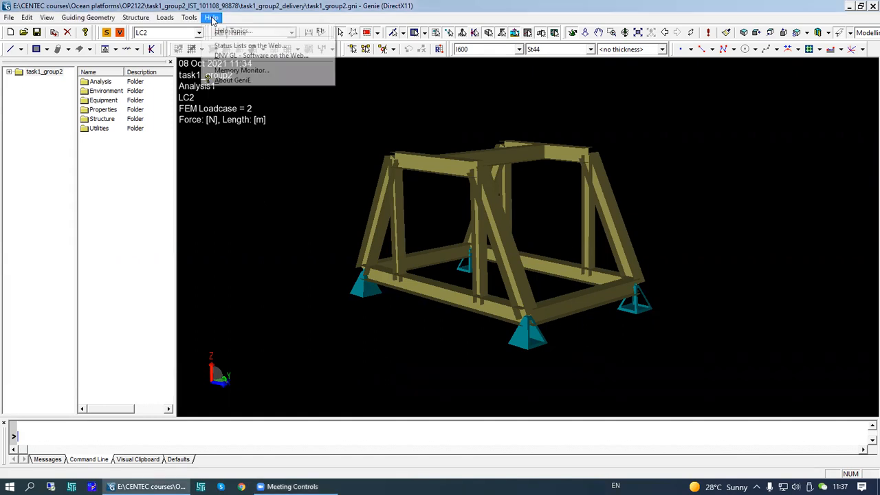
click(238, 82)
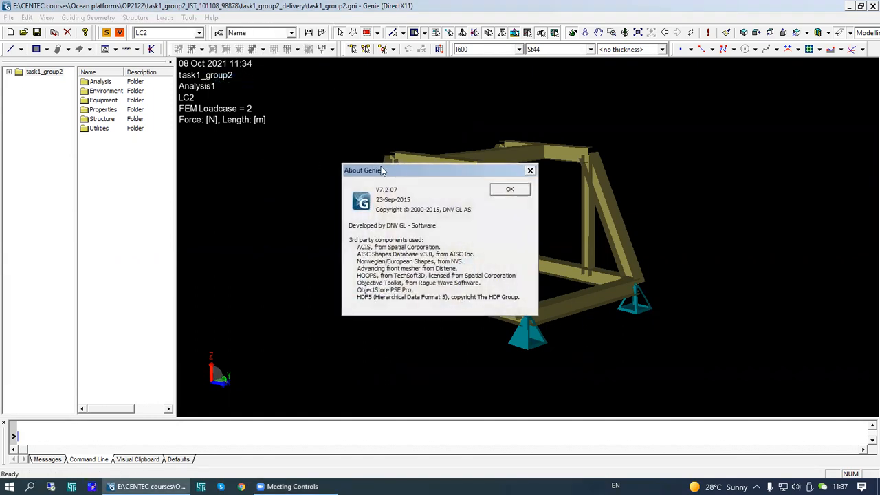
drag(383, 171, 305, 128)
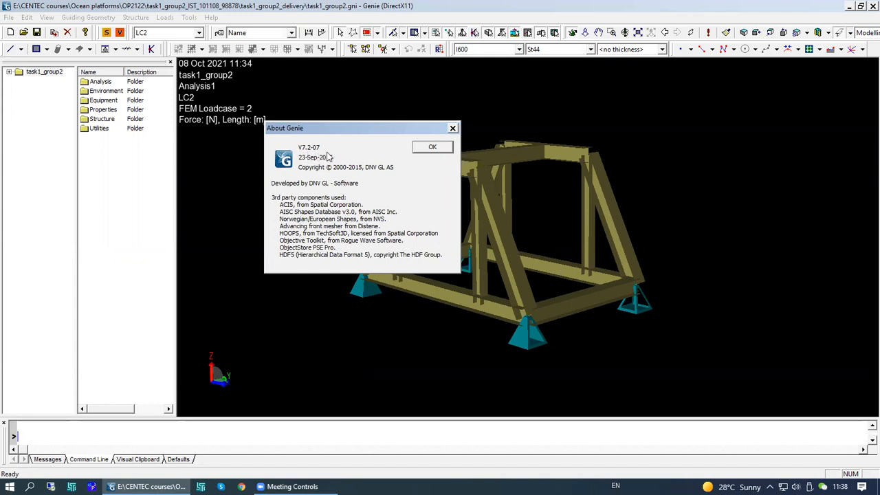
click(427, 153)
click(429, 152)
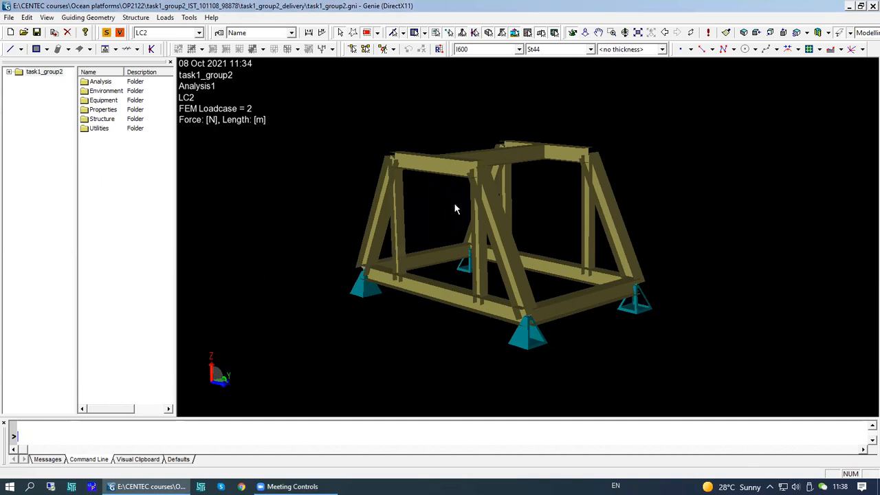
- Open the help topics and, under GeniE Examples, the Genie Basic Workshop tutorial document
click(211, 17)
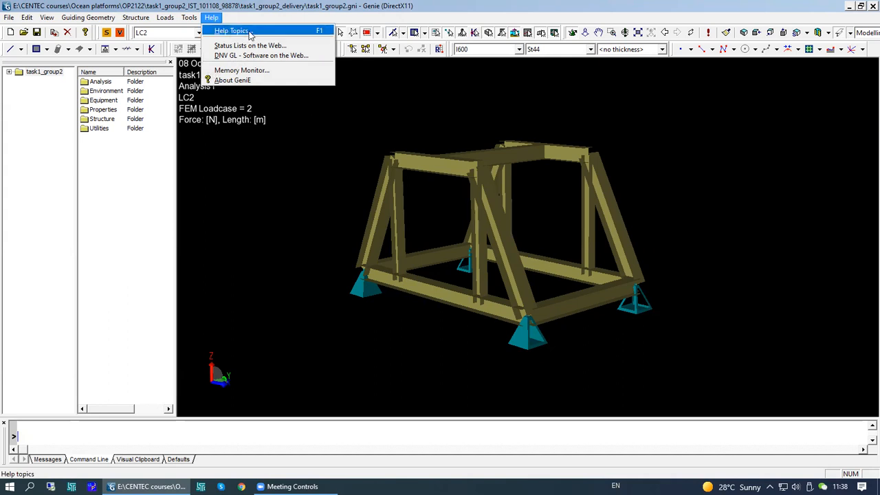
click(287, 31)
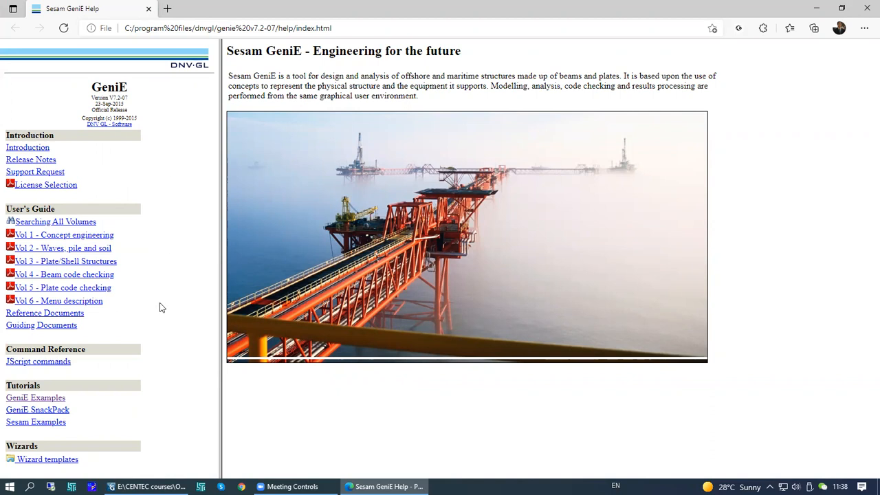
click(59, 398)
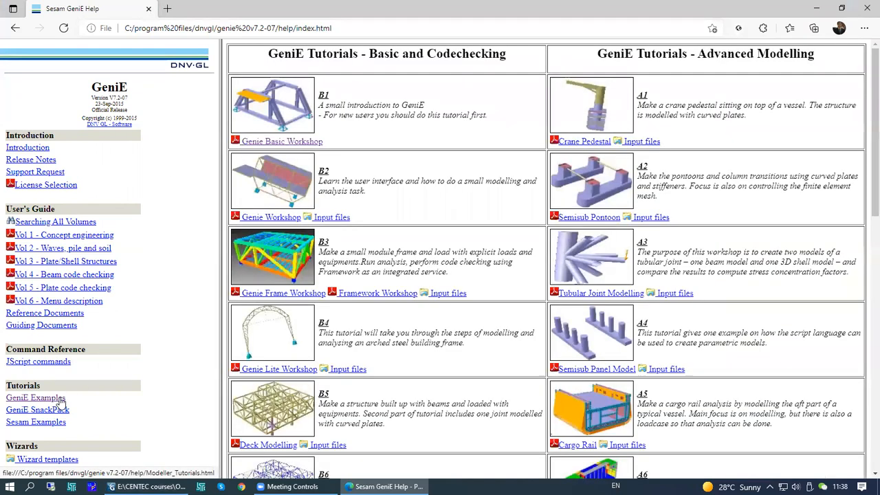
click(306, 141)
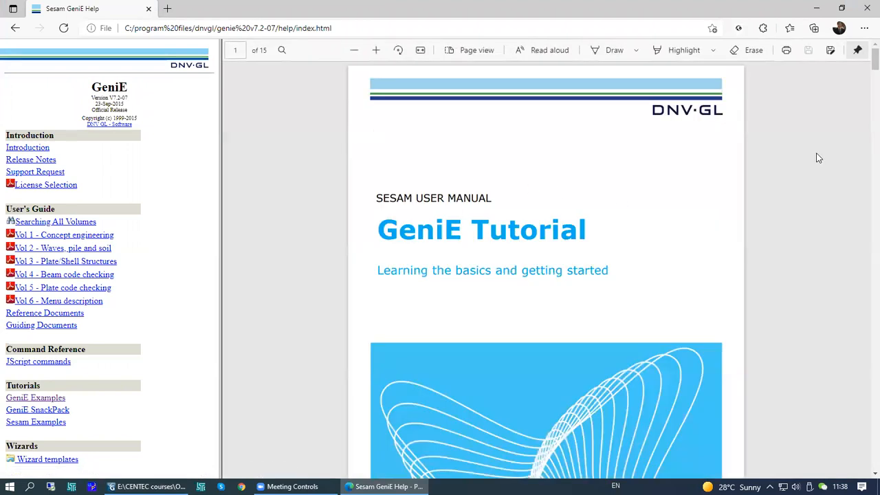
- Read the tutorial's opening page on creating a workspace and the I600 and I400 sections
scroll(864, 77, down, 3)
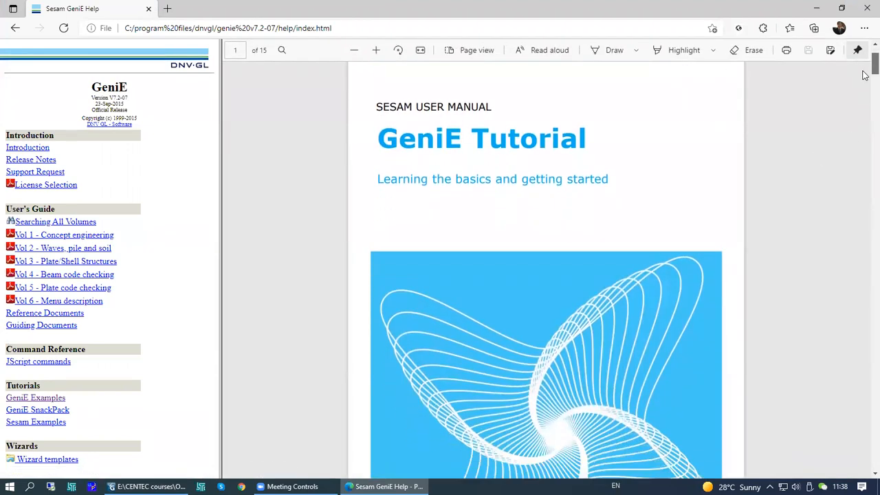
scroll(865, 73, up, 3)
scroll(864, 82, down, 7)
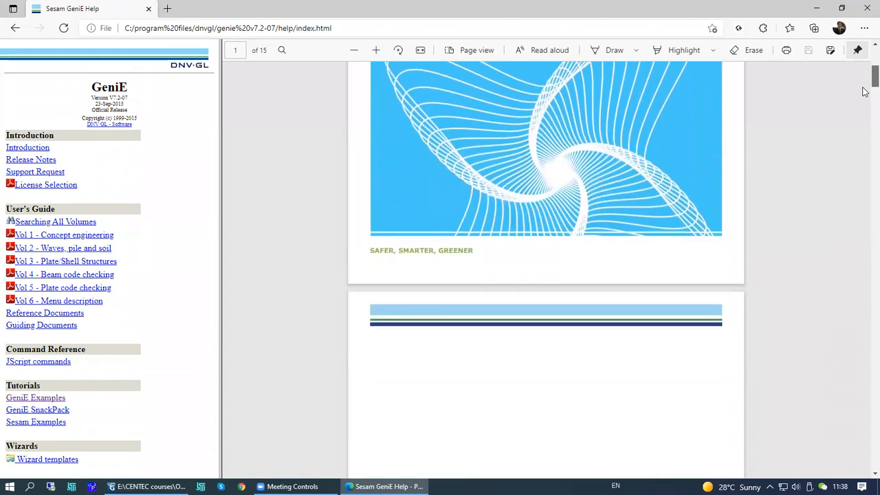
scroll(864, 107, down, 10)
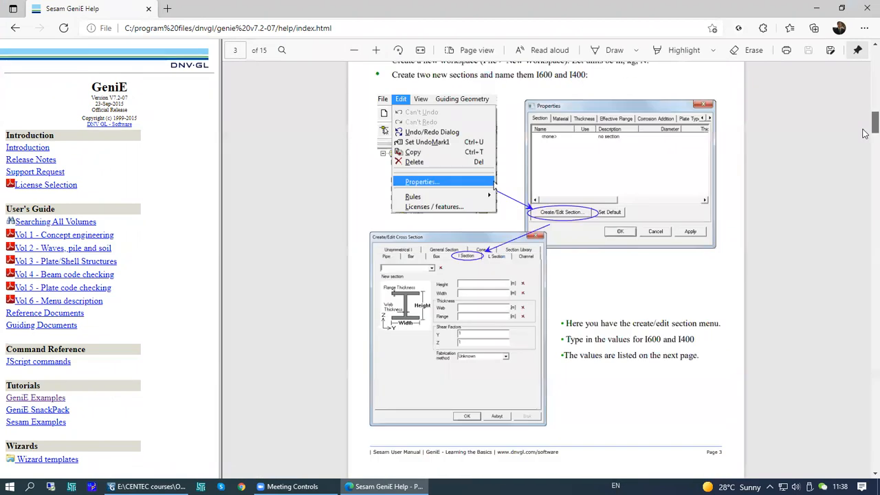
scroll(864, 131, up, 4)
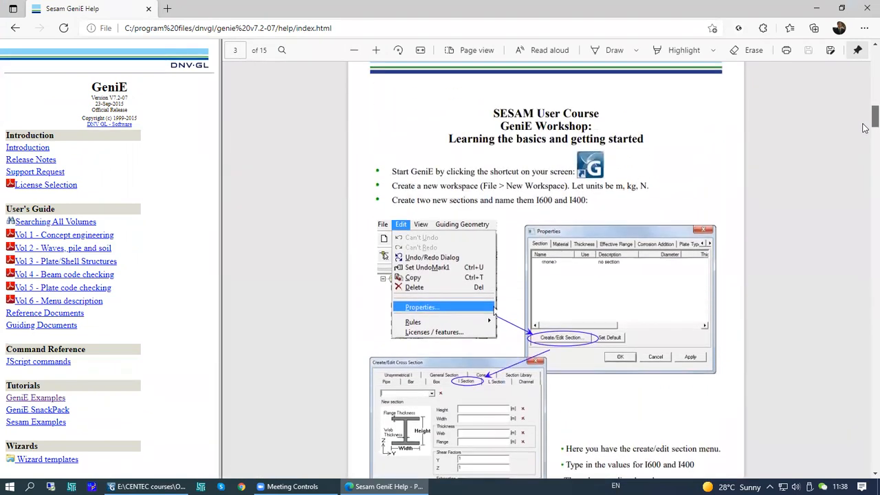
scroll(865, 129, down, 1)
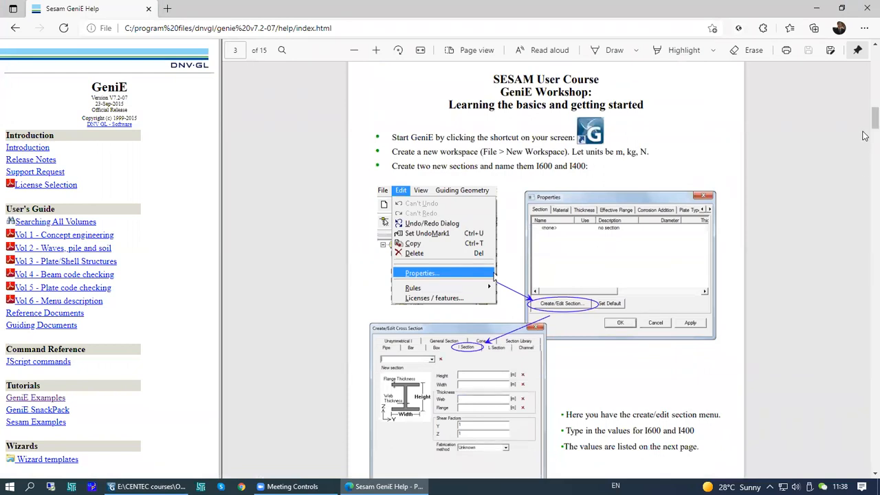
scroll(864, 134, down, 3)
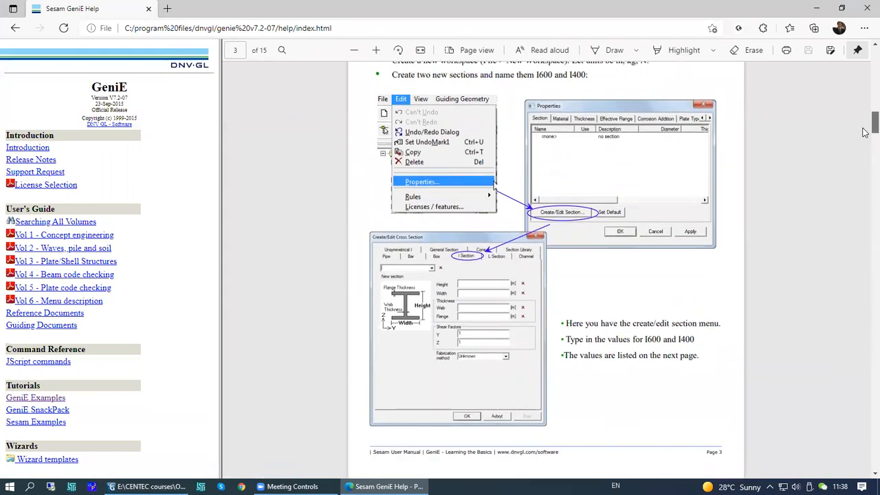
scroll(865, 133, up, 1)
drag(863, 129, 865, 213)
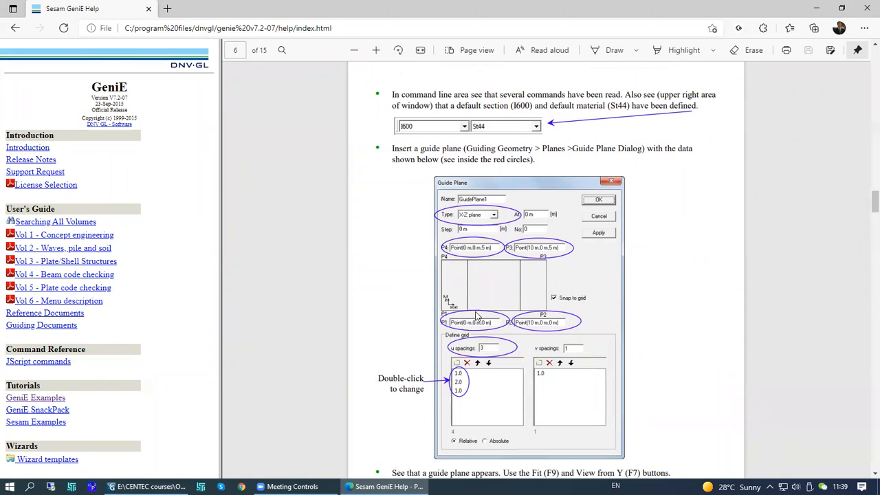
- Scroll through the tutorial to the supports instructions and highlight the Insert > Support > Support Point Dialog path
drag(864, 213, 864, 296)
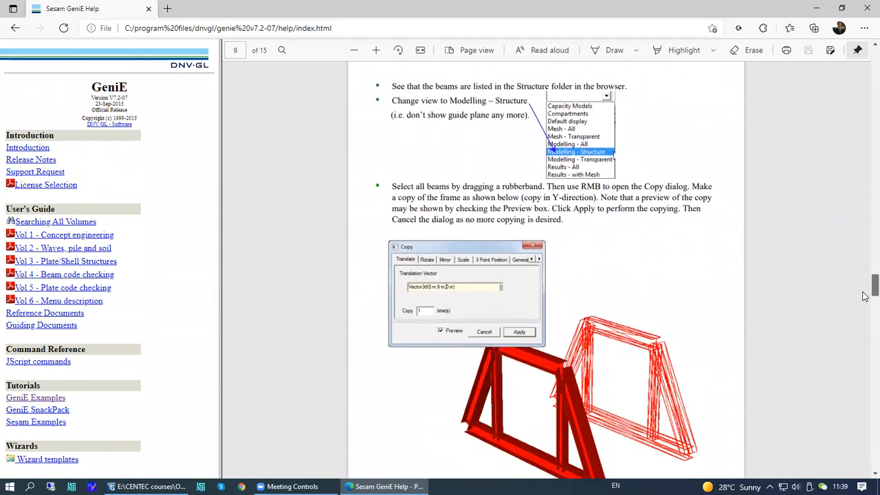
drag(865, 296, 864, 298)
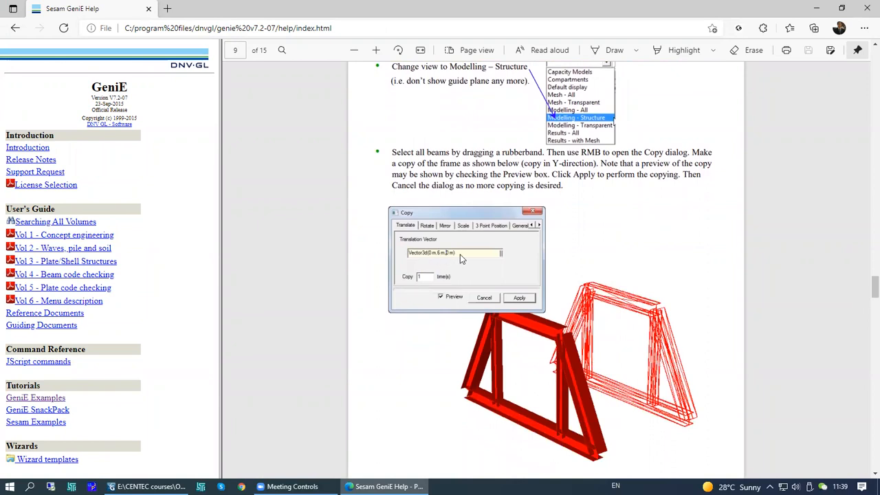
drag(864, 294, 865, 323)
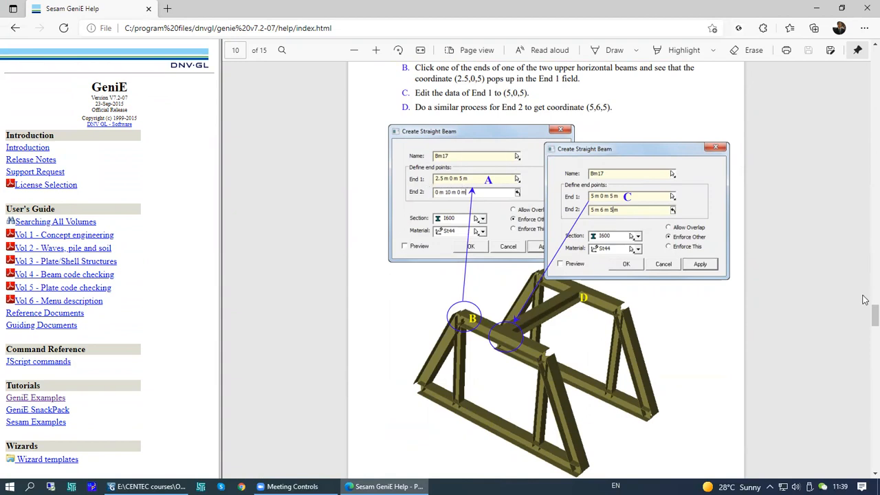
scroll(864, 325, down, 2)
drag(864, 324, 864, 369)
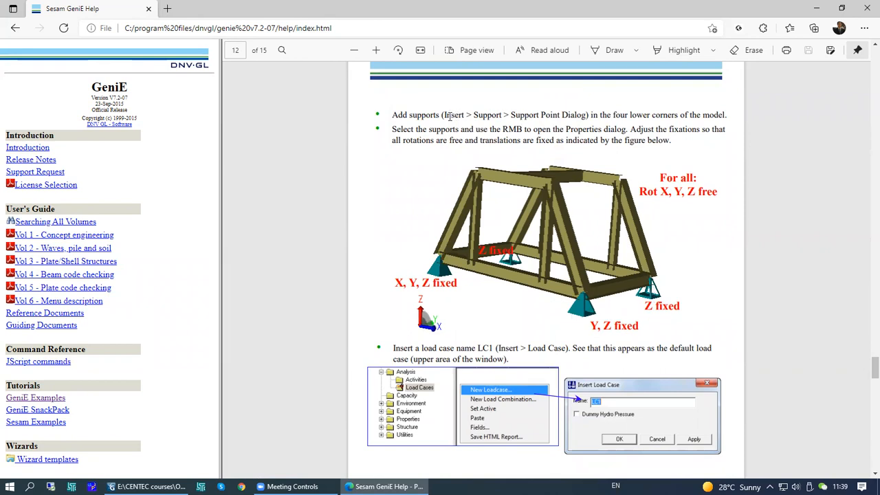
drag(474, 114, 586, 117)
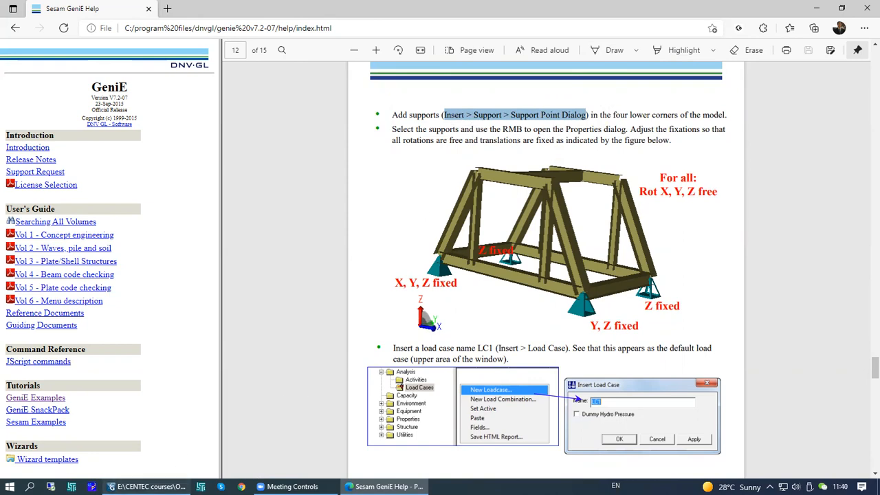
click(146, 486)
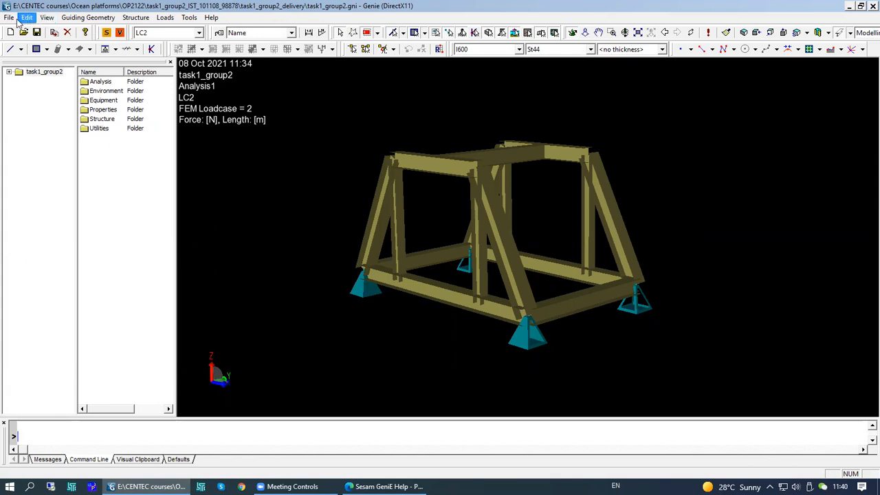
click(80, 20)
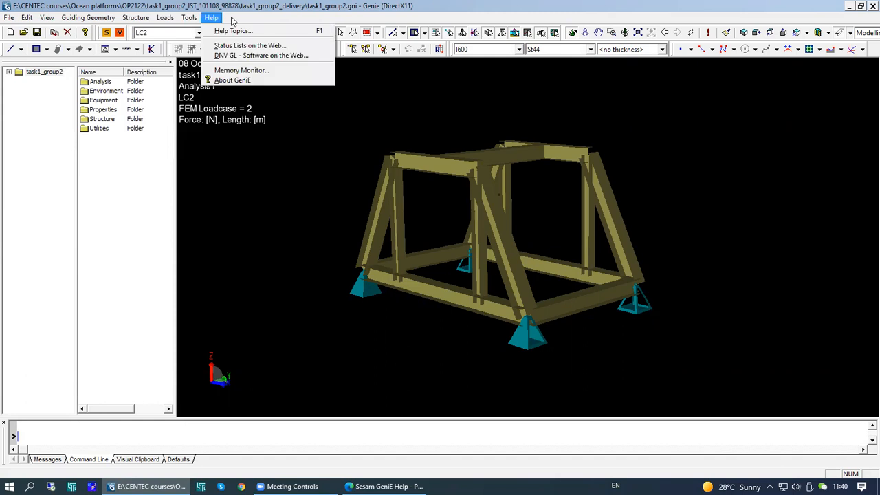
click(124, 178)
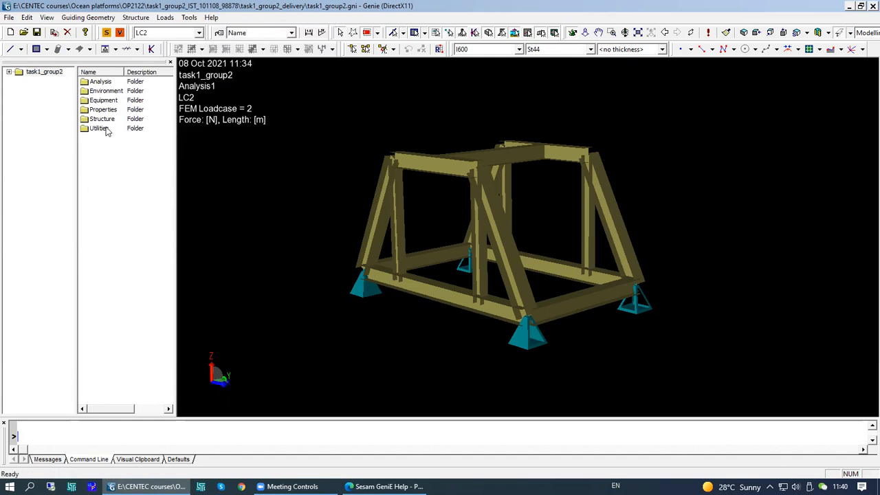
click(374, 484)
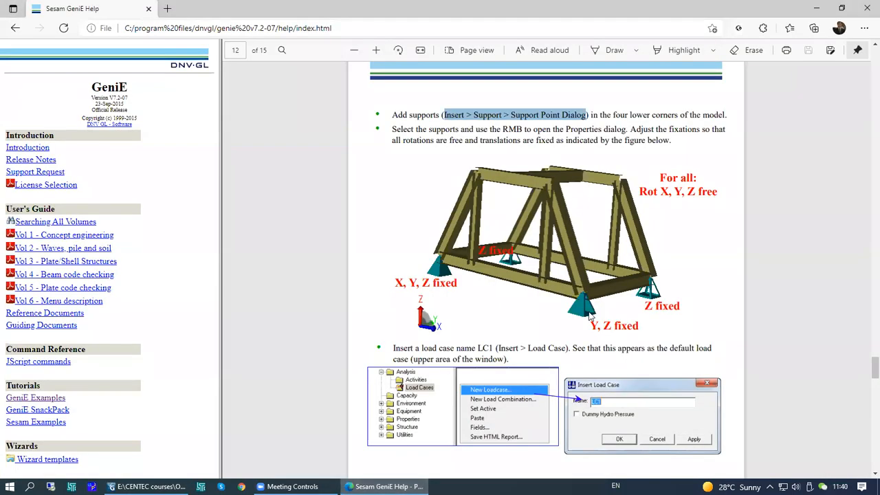
- Read the tutorial's sections on load cases, point and line loads, running the analysis and viewing results
scroll(864, 371, down, 3)
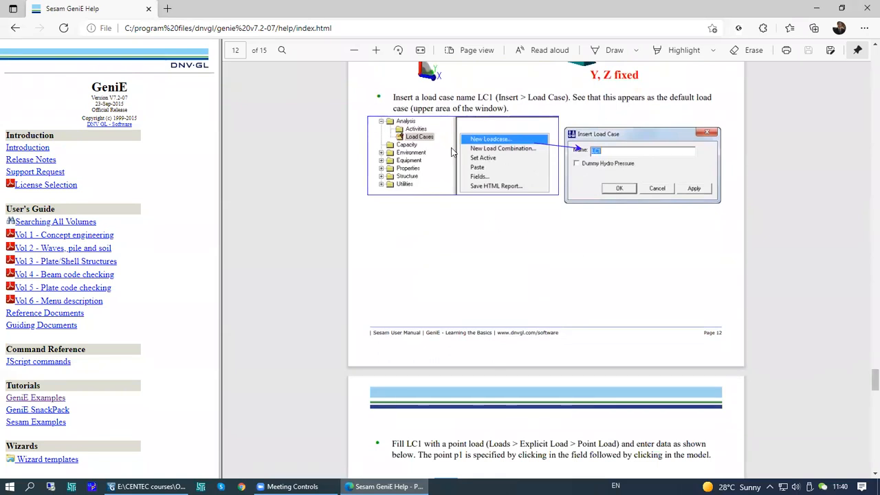
drag(864, 381, 864, 419)
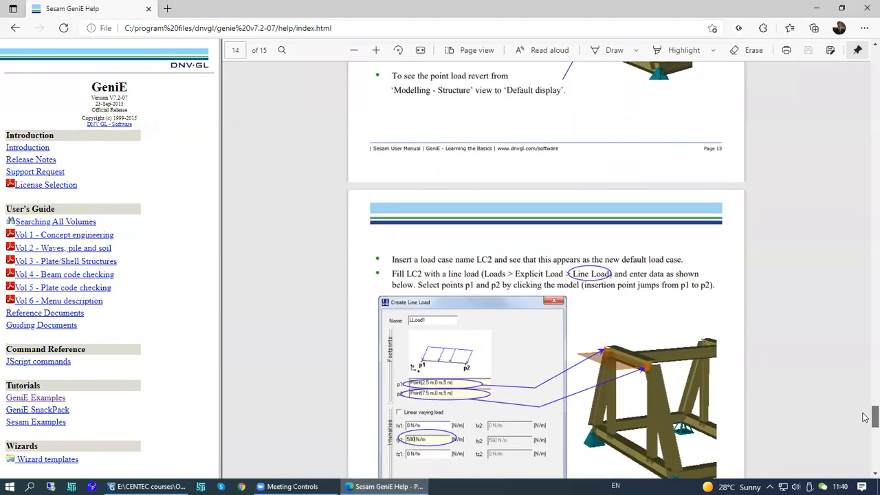
scroll(632, 368, up, 4)
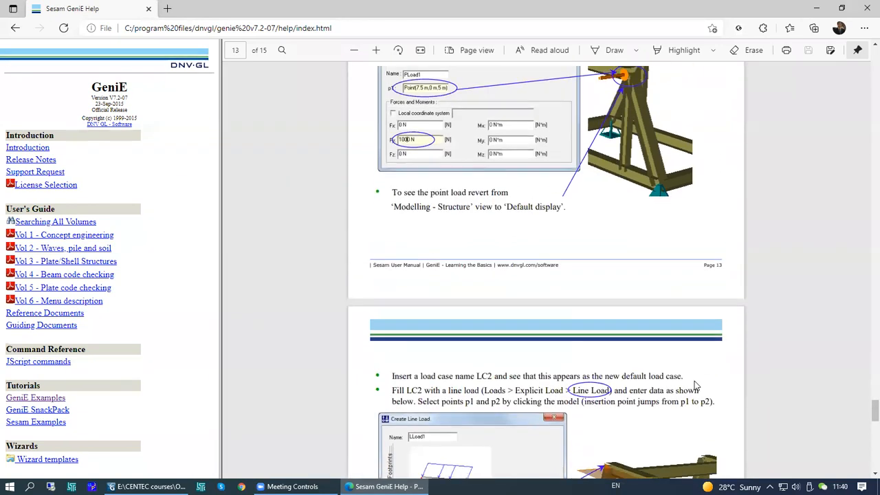
drag(864, 411, 864, 443)
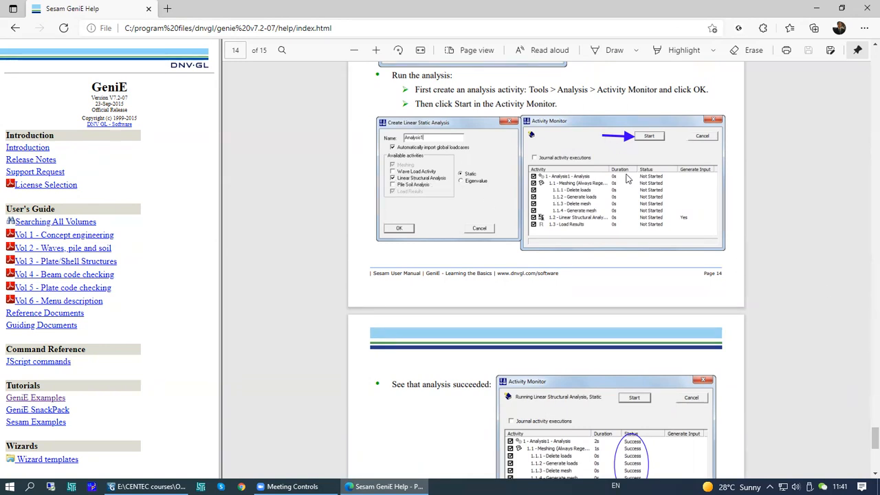
scroll(866, 433, down, 3)
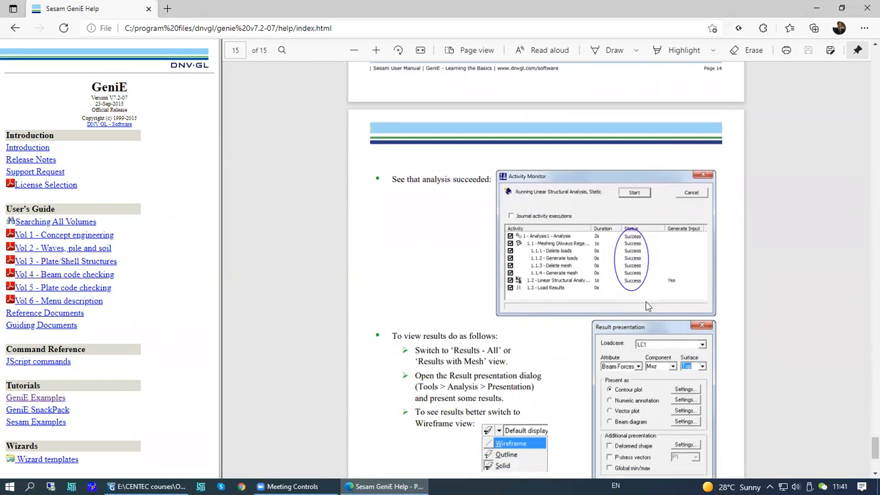
scroll(864, 446, down, 2)
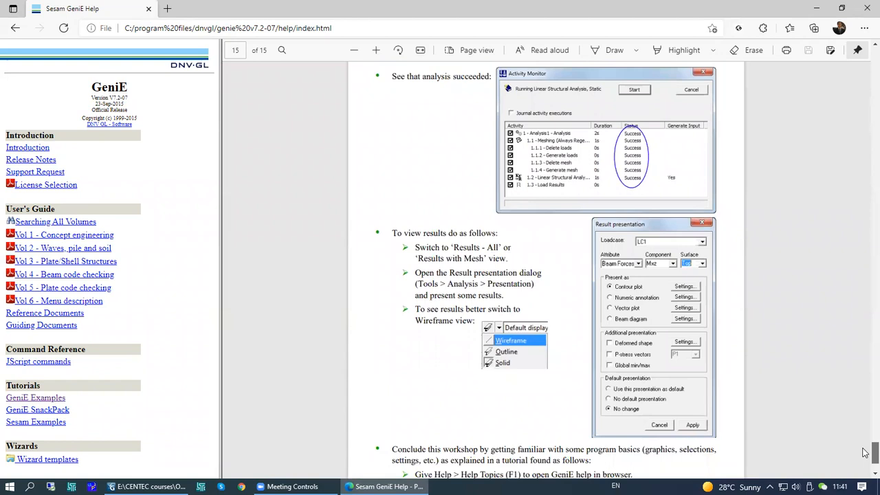
scroll(864, 452, down, 2)
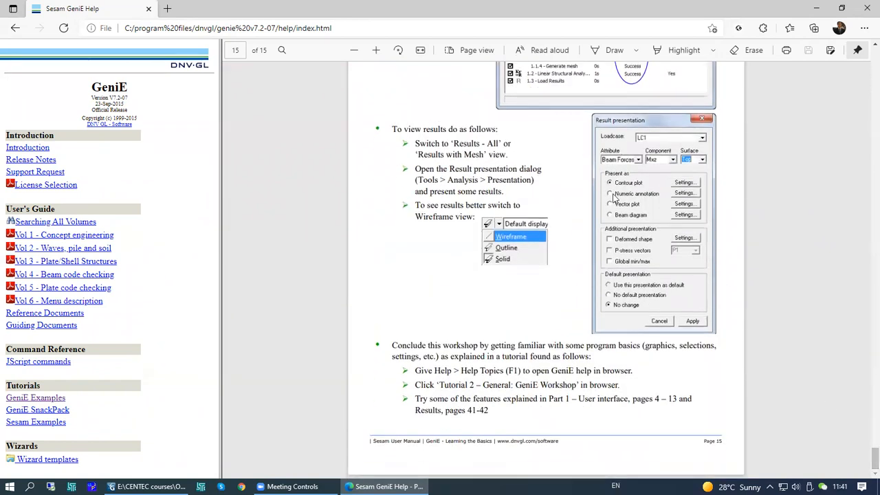
- Return to the tutorial's first workshop page and switch back to the GeniE model window
drag(866, 457, 865, 112)
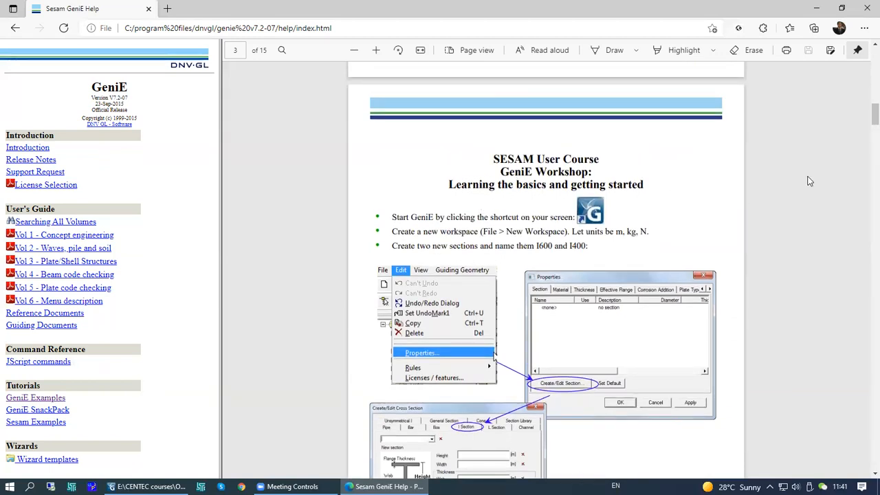
drag(865, 114, 865, 123)
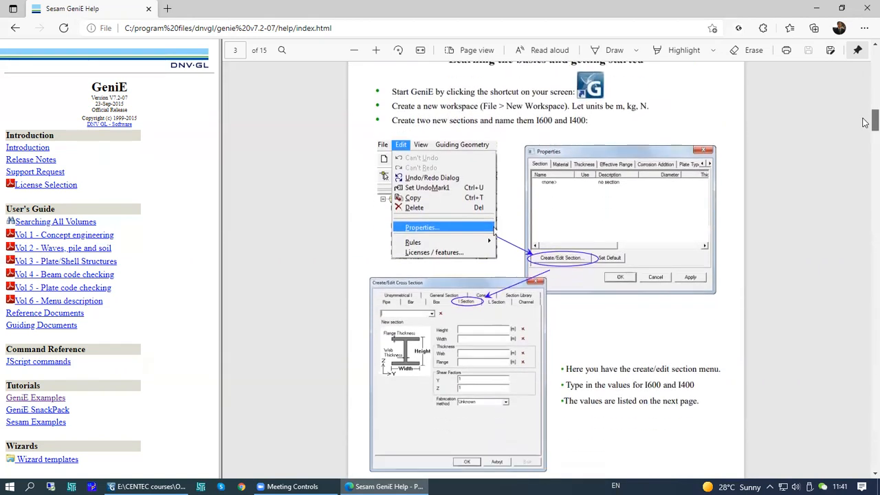
click(148, 486)
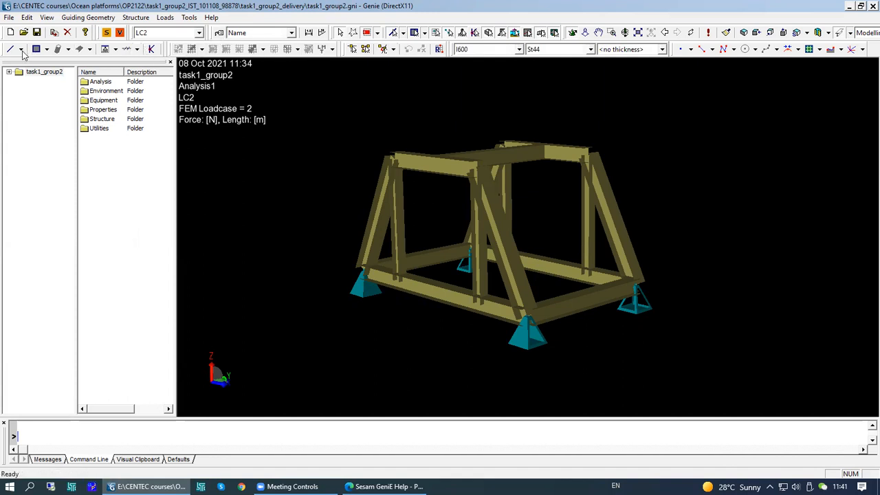
drag(22, 50, 22, 51)
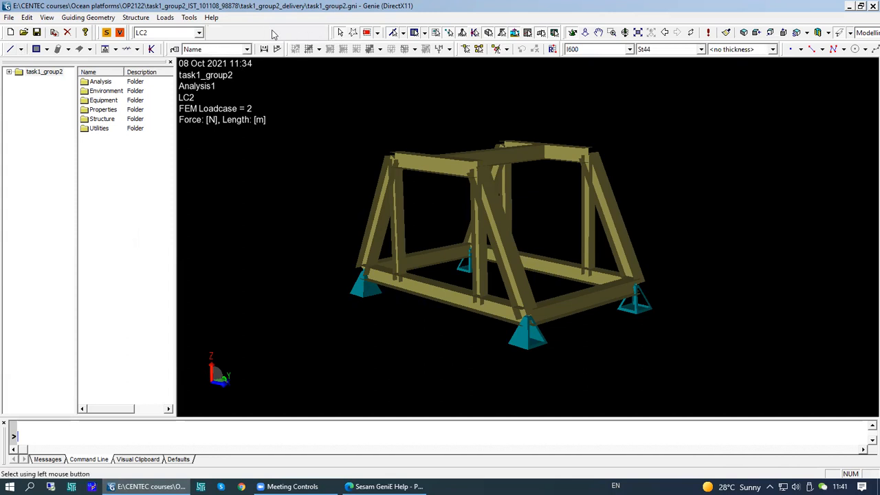
- Rearrange the view toolbar so it docks in its own row beneath the main toolbars
drag(269, 33, 268, 33)
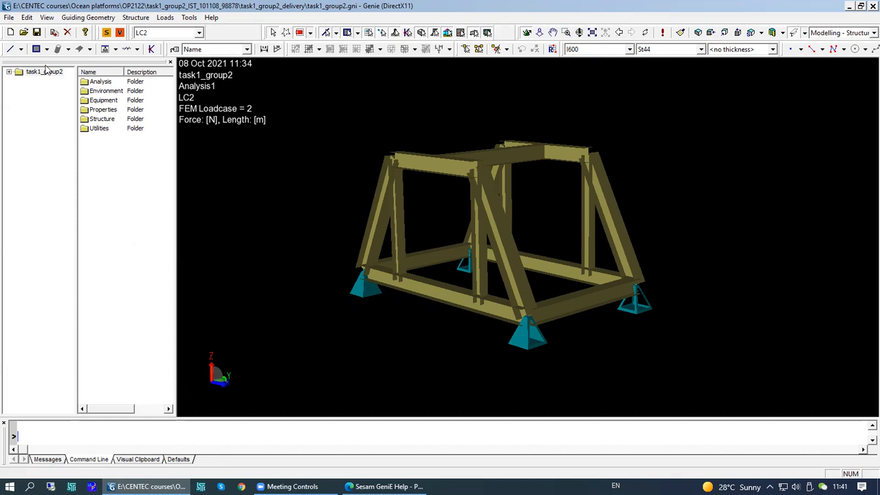
drag(13, 67, 15, 70)
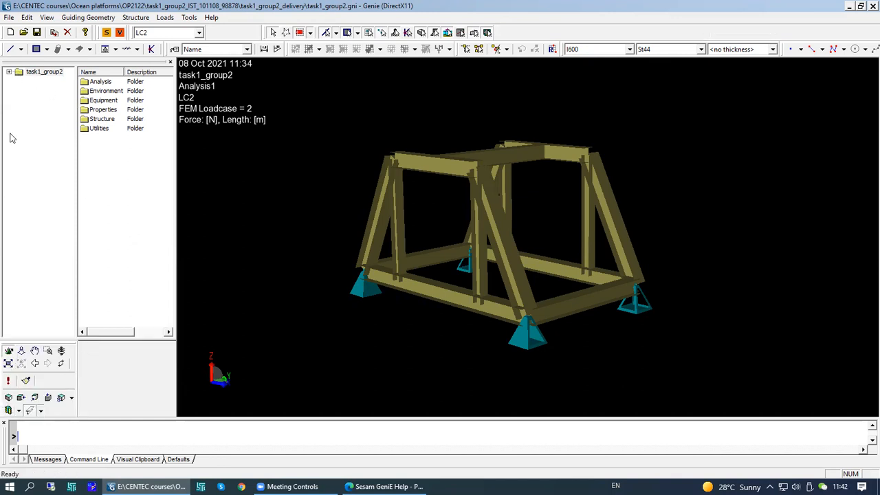
drag(9, 64, 9, 66)
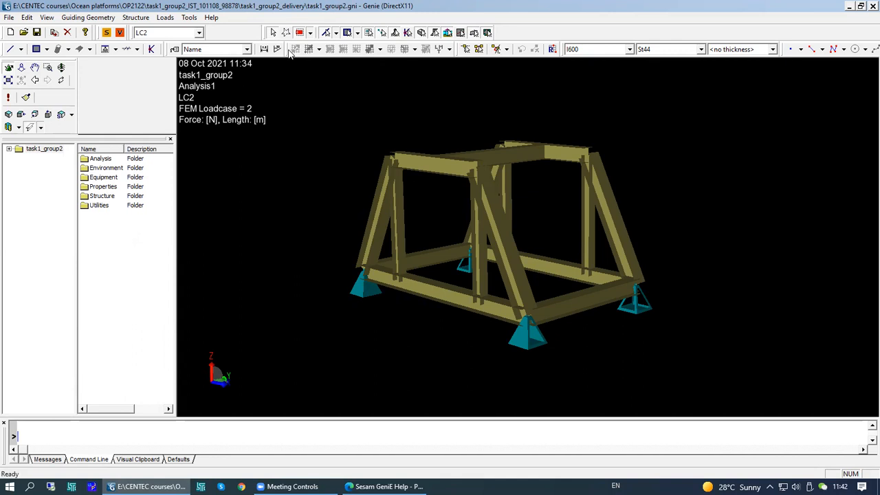
drag(103, 75, 9, 66)
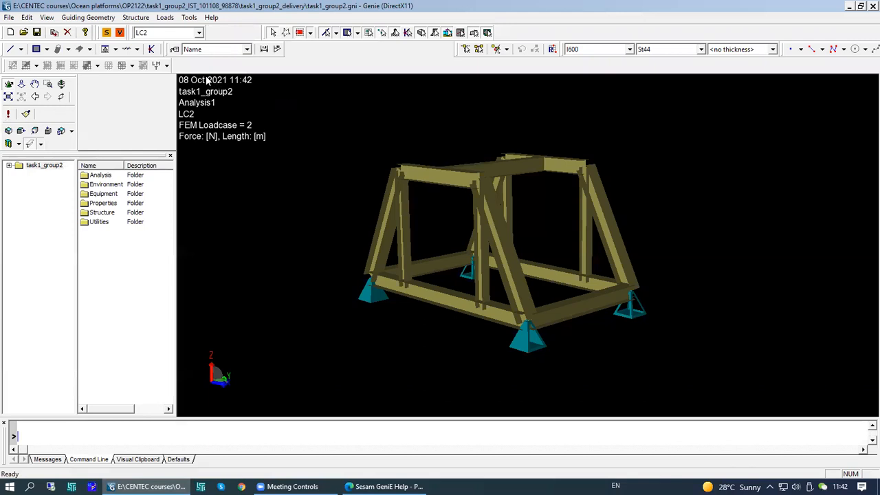
drag(184, 74, 185, 69)
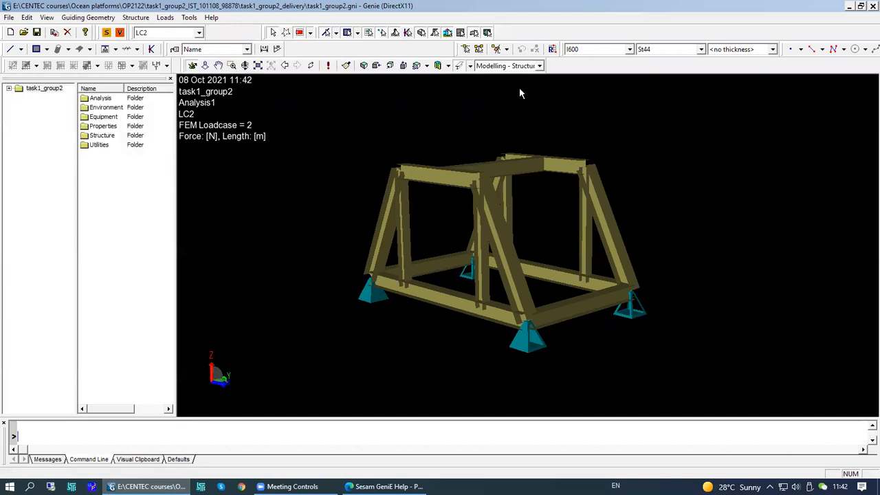
drag(520, 90, 524, 118)
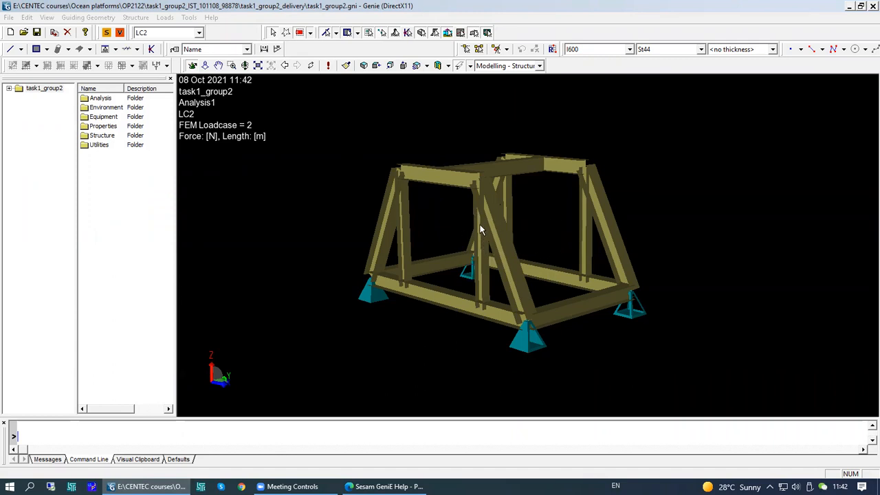
- Examine the frame model from different angles, including a beam's properties, and fit the model to the view
mouse_move(465, 225)
middle_drag(523, 248, 554, 260)
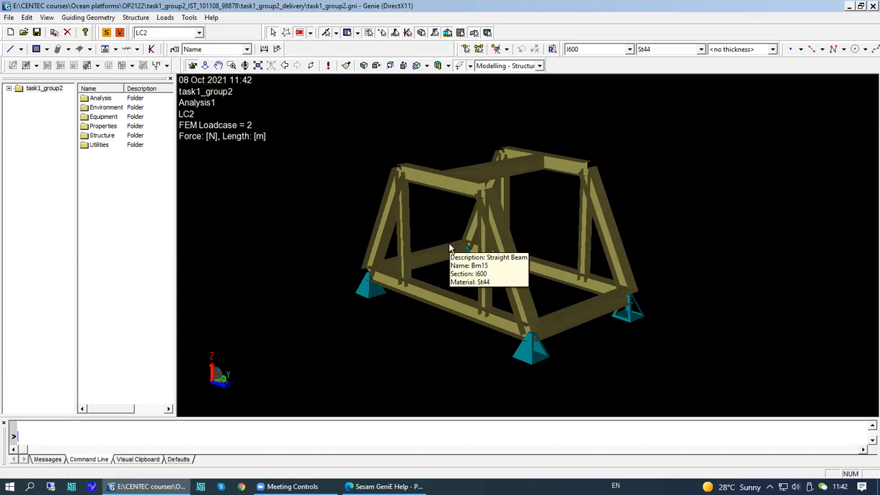
middle_drag(519, 270, 618, 302)
click(205, 67)
mouse_move(539, 321)
middle_down()
mouse_move(528, 241)
mouse_move(543, 304)
middle_up()
drag(543, 304, 518, 288)
click(218, 66)
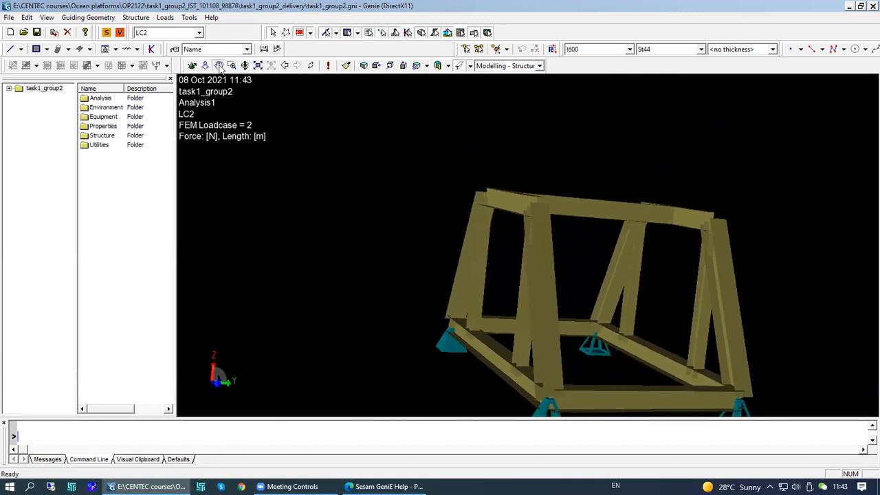
drag(606, 301, 556, 306)
click(193, 64)
drag(532, 244, 288, 115)
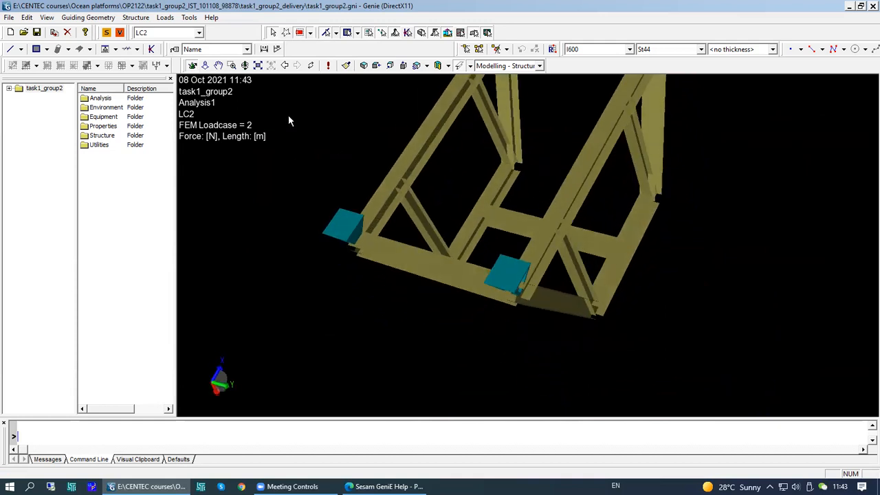
drag(493, 265, 488, 143)
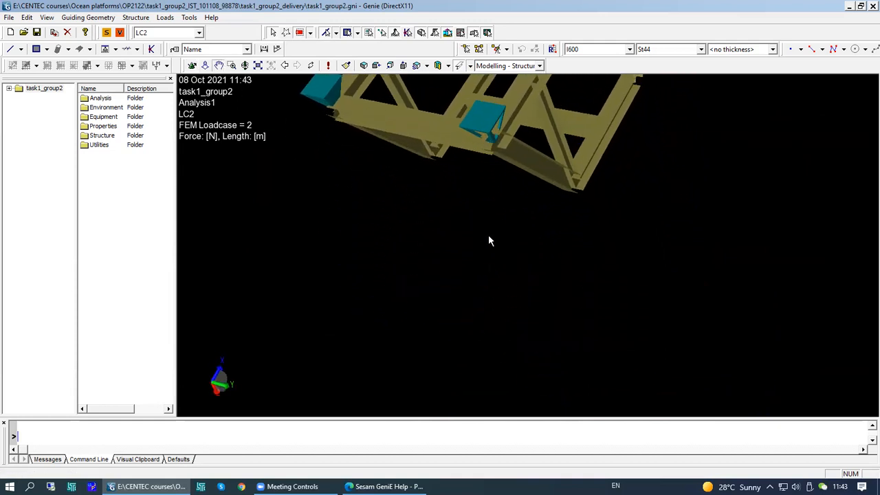
drag(464, 229, 536, 148)
drag(568, 200, 613, 171)
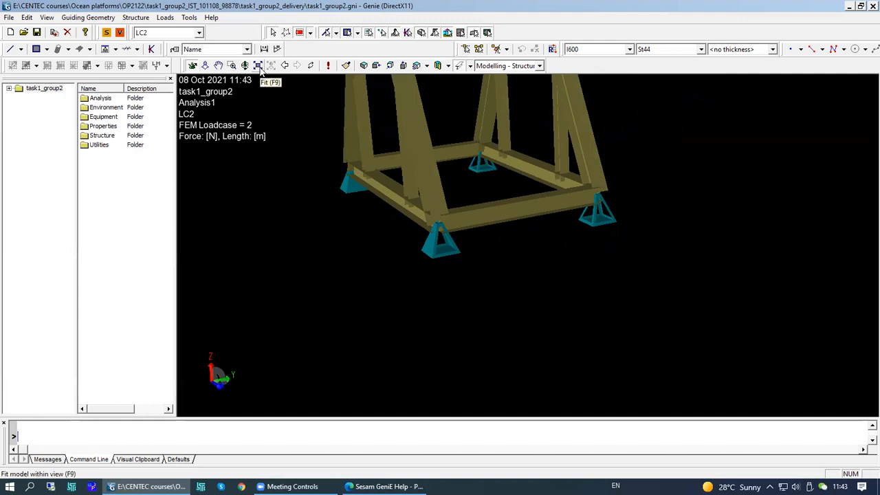
click(258, 65)
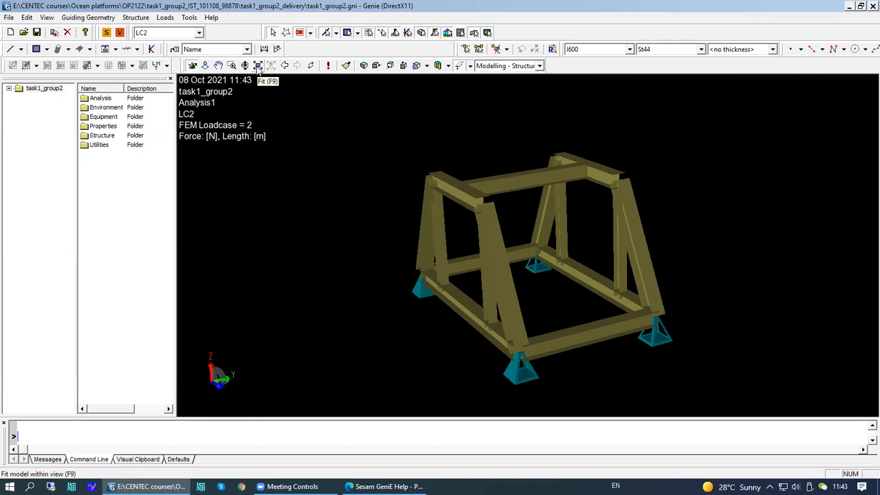
middle_drag(523, 273, 539, 255)
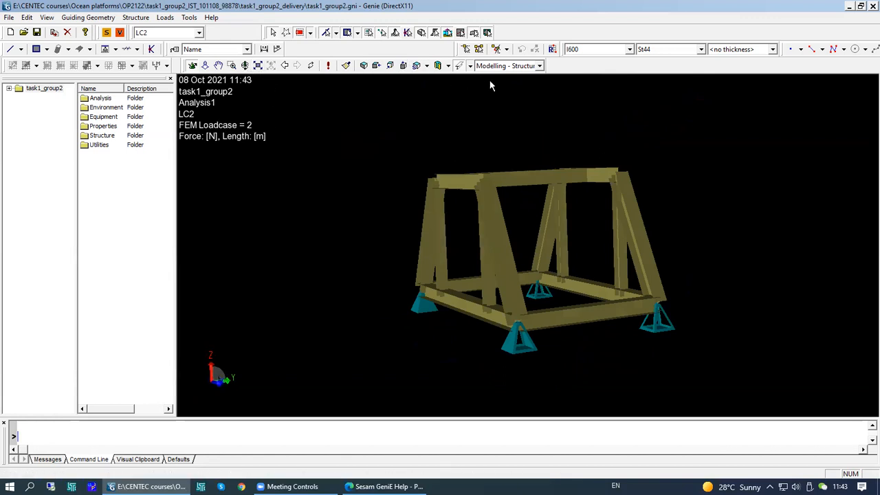
middle_drag(542, 229, 549, 239)
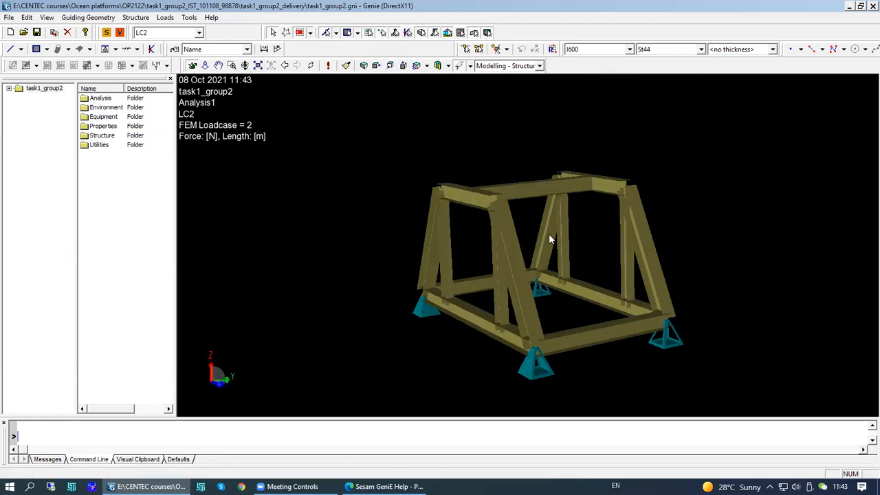
- Switch the display configuration to Default display
click(539, 66)
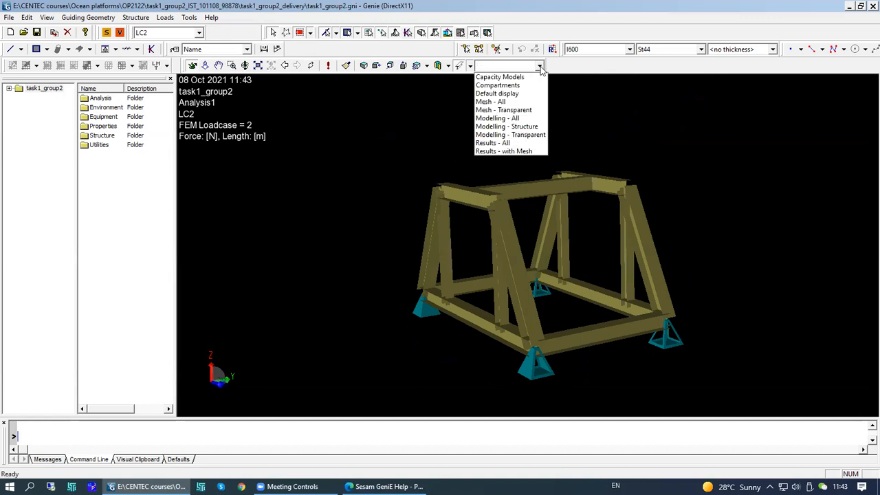
click(497, 94)
mouse_move(565, 272)
middle_down()
mouse_move(603, 263)
mouse_move(581, 284)
mouse_move(550, 281)
middle_up()
- Select the load plates, a diagonal beam and a corner support in turn to inspect them
click(531, 280)
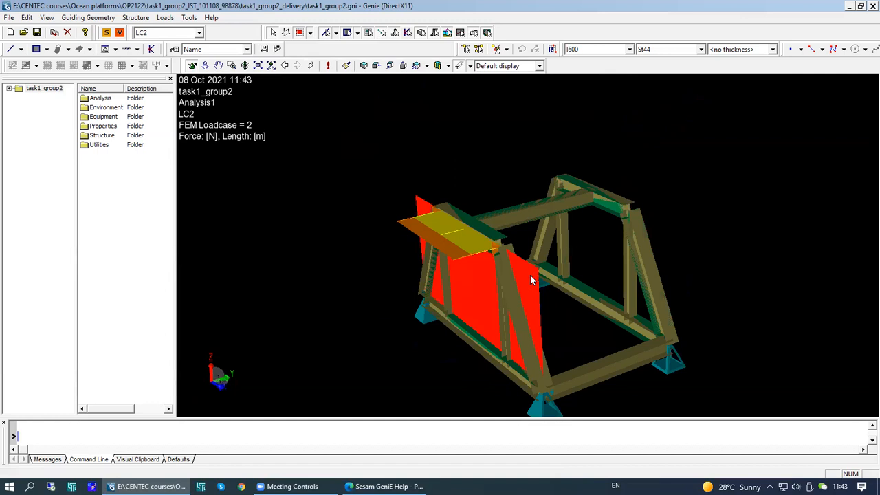
click(449, 235)
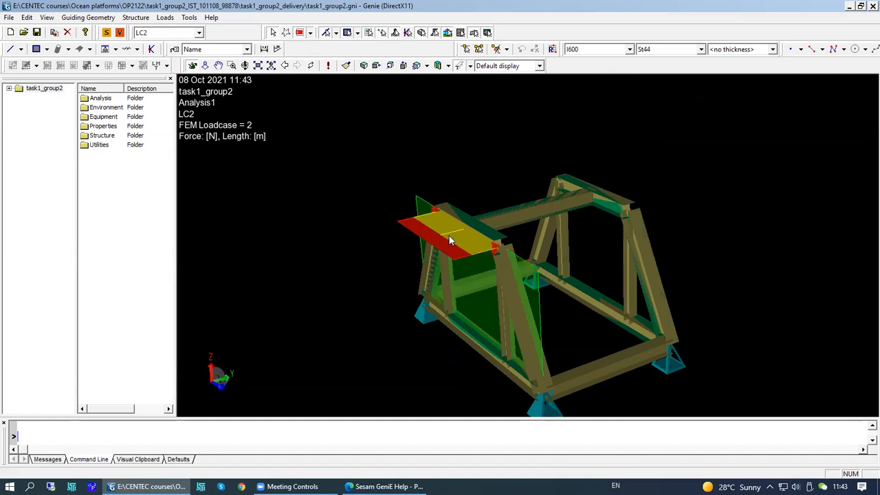
middle_drag(448, 236, 467, 194)
middle_drag(514, 295, 533, 331)
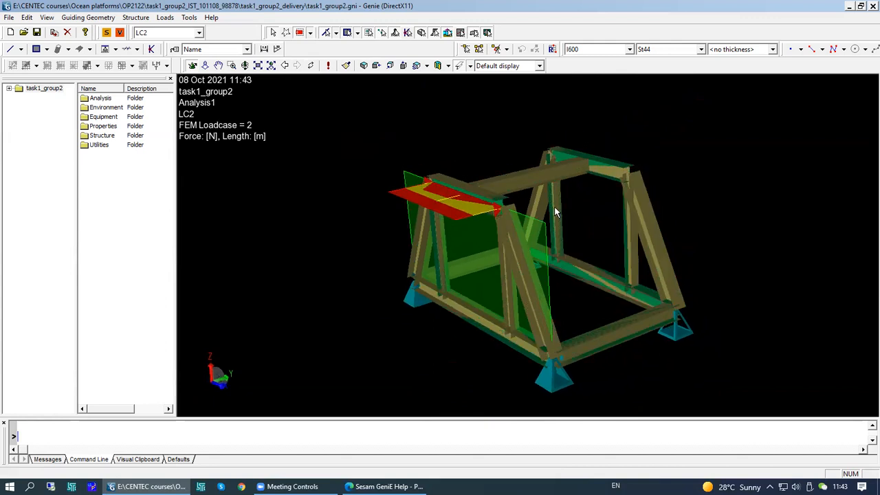
click(547, 179)
click(643, 215)
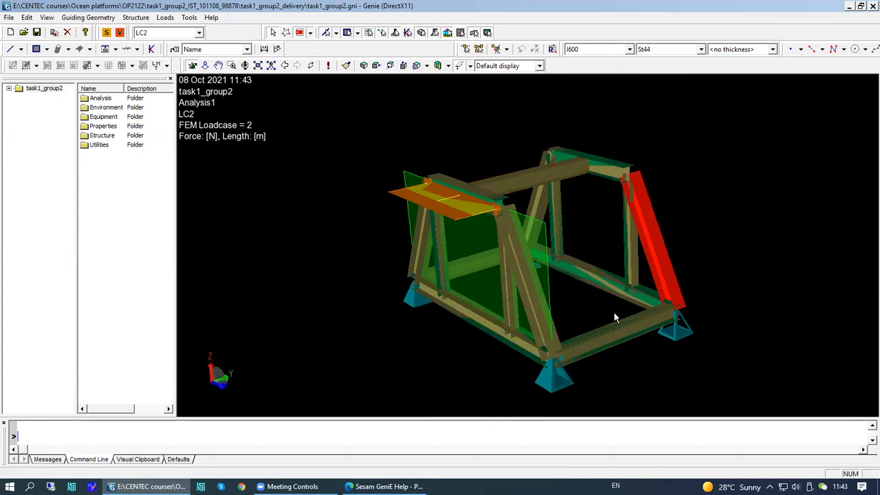
click(561, 383)
click(678, 337)
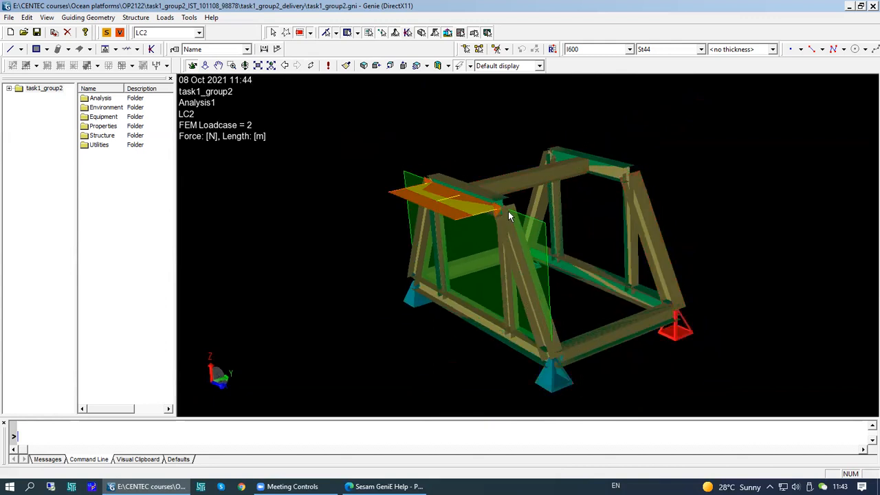
- Switch the display configuration to Modelling - All and then to Modelling - Structure
click(539, 66)
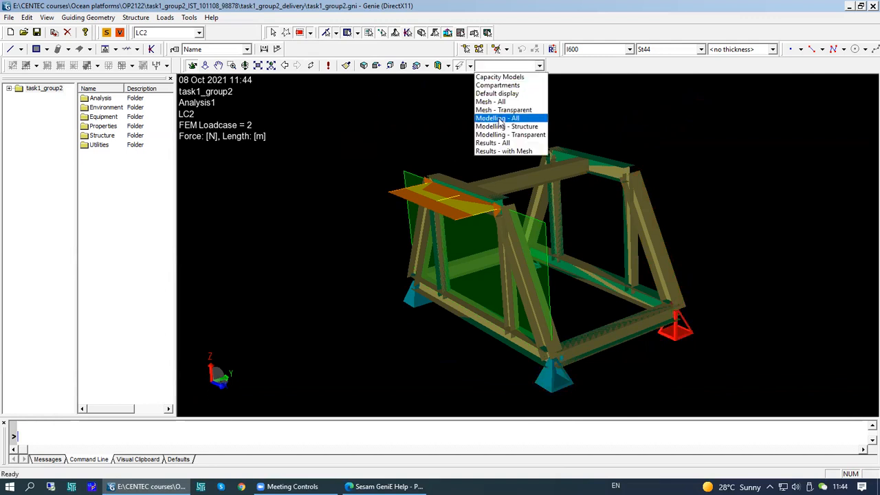
click(501, 119)
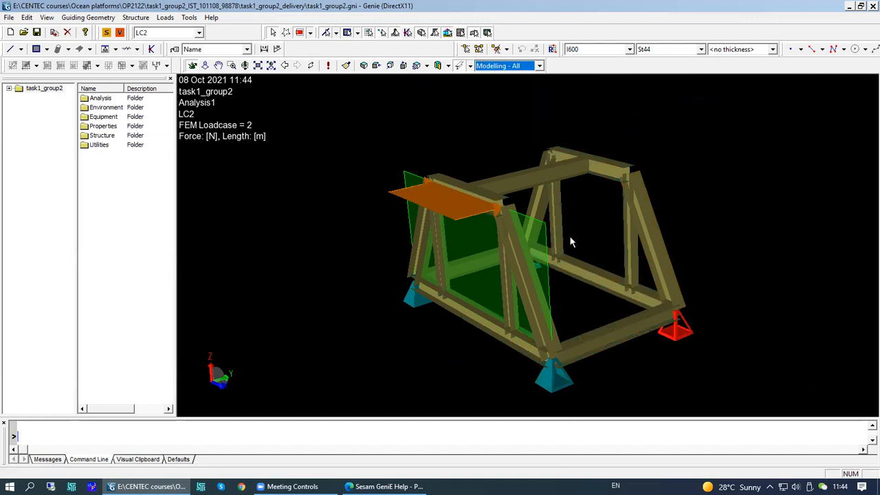
click(540, 66)
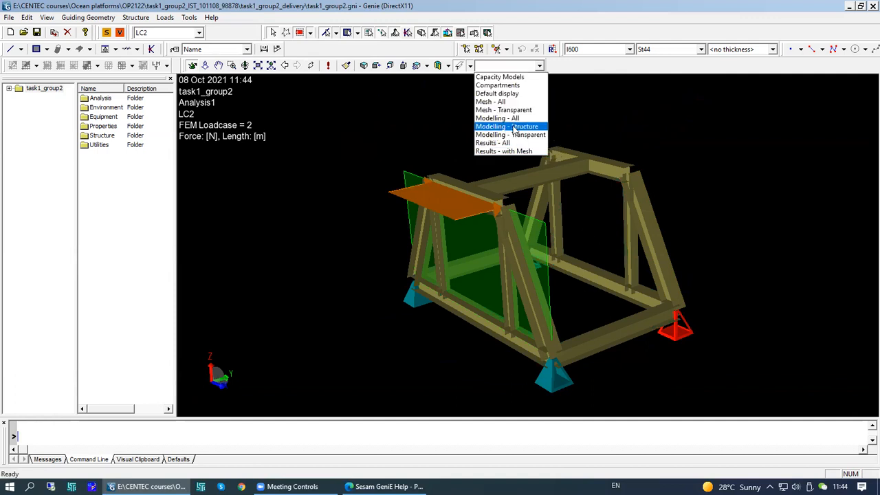
click(514, 129)
middle_drag(561, 281, 602, 276)
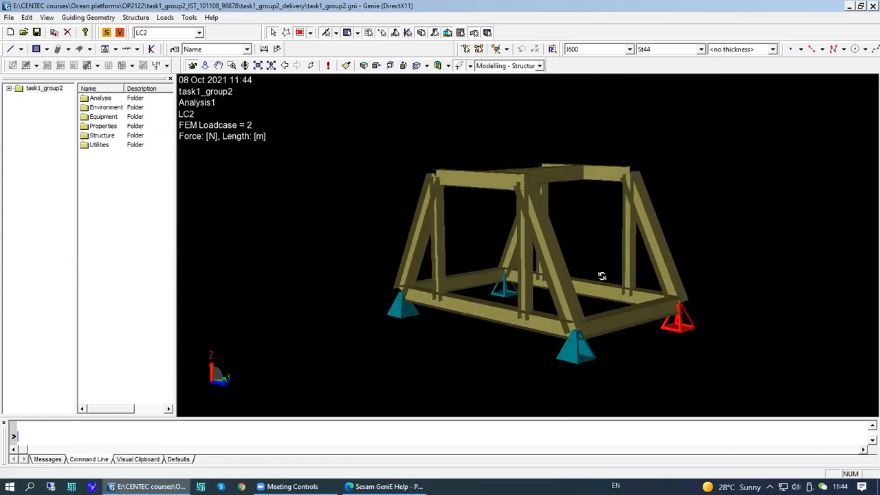
- Switch the display configuration to Results - All and then to Results - with Mesh
click(540, 66)
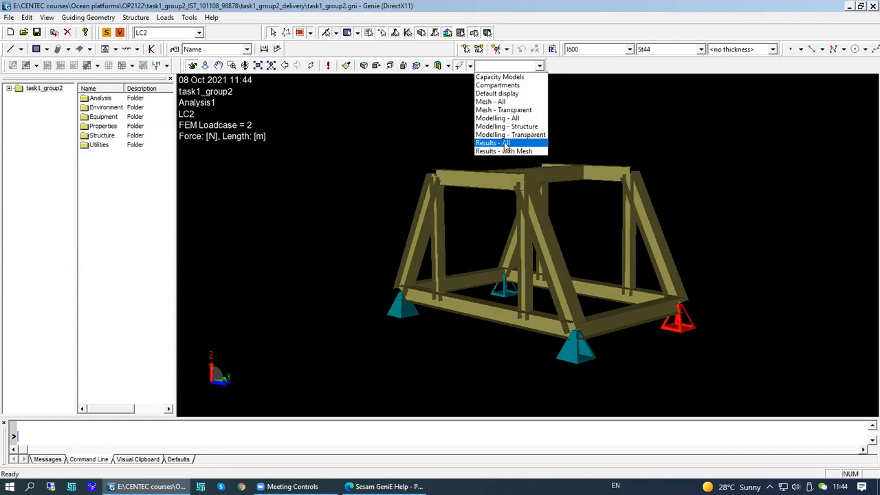
click(507, 143)
click(540, 66)
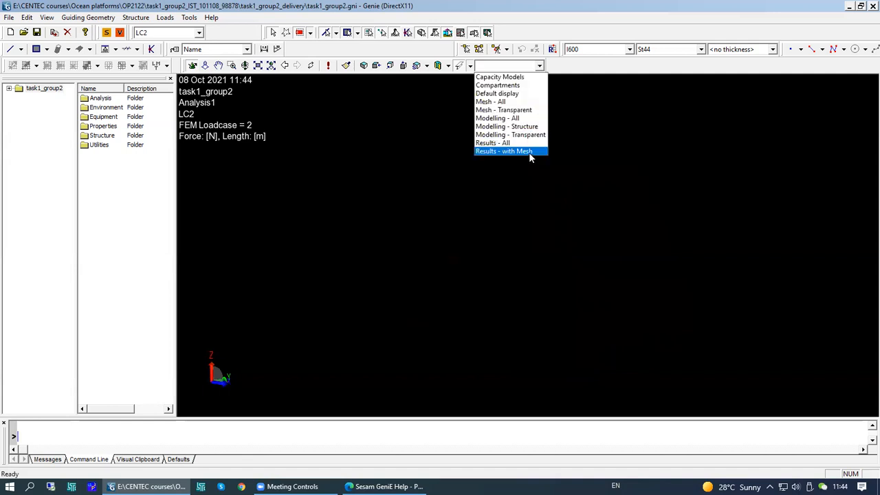
click(527, 151)
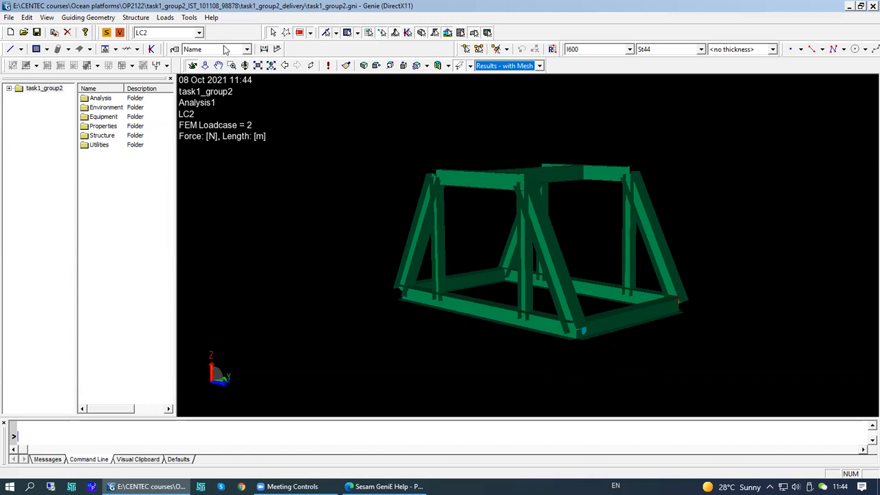
- Set LC1 as the current load case with Default display and inspect its point load on the frame
click(199, 33)
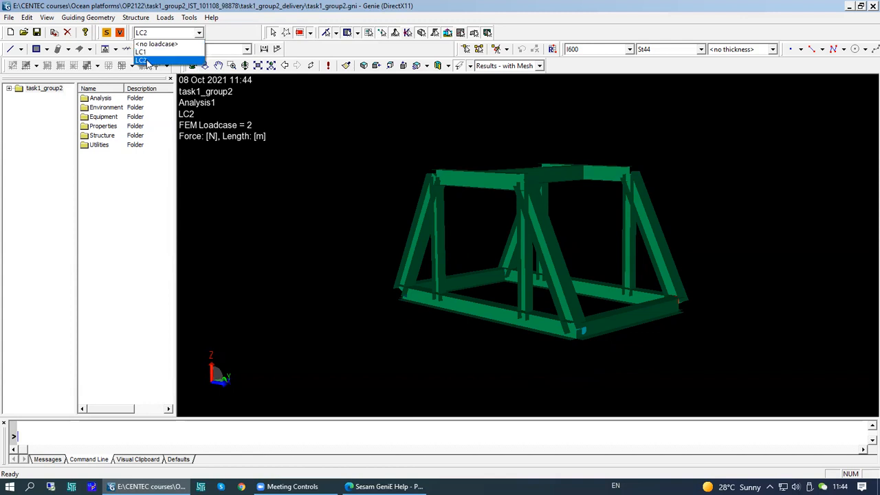
click(144, 52)
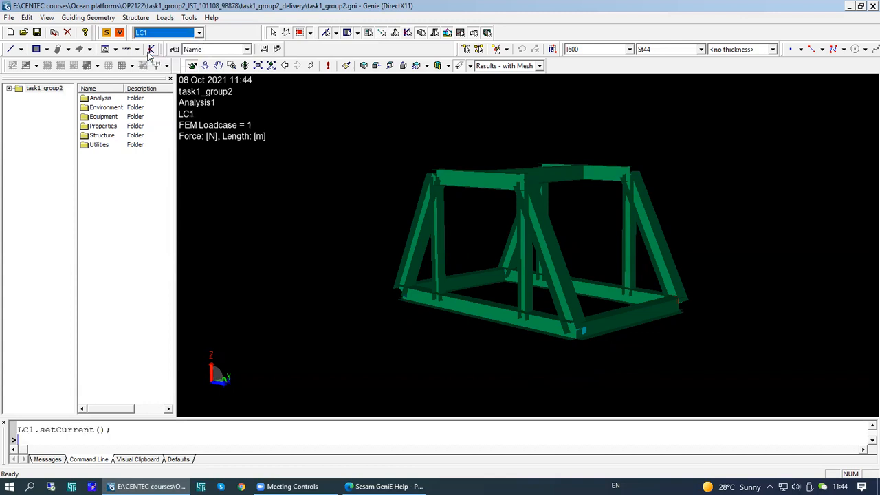
click(540, 66)
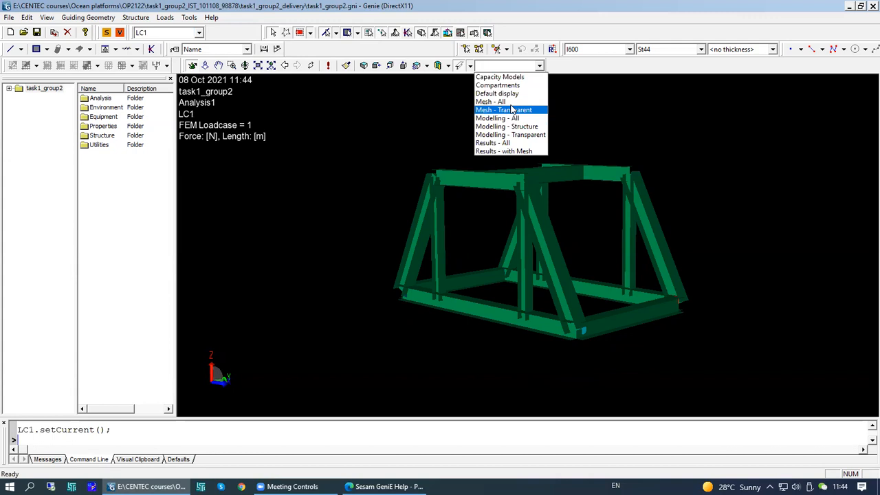
click(512, 94)
mouse_move(534, 209)
right_down()
mouse_move(534, 254)
mouse_move(526, 221)
right_up()
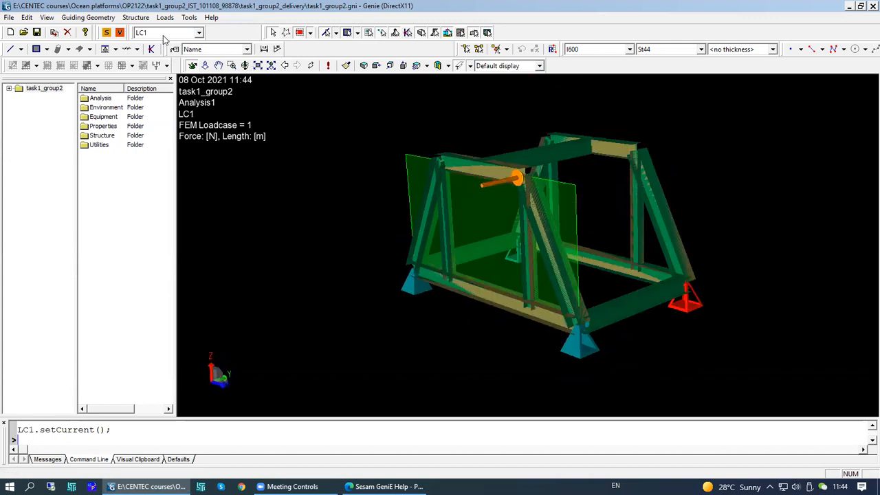
mouse_move(503, 185)
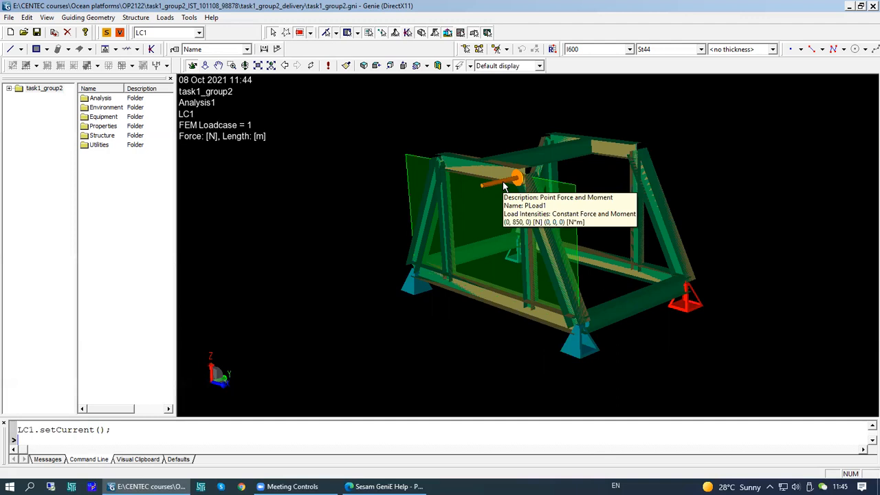
- Set LC2 as the current load case and inspect its line load on the top plate
click(199, 33)
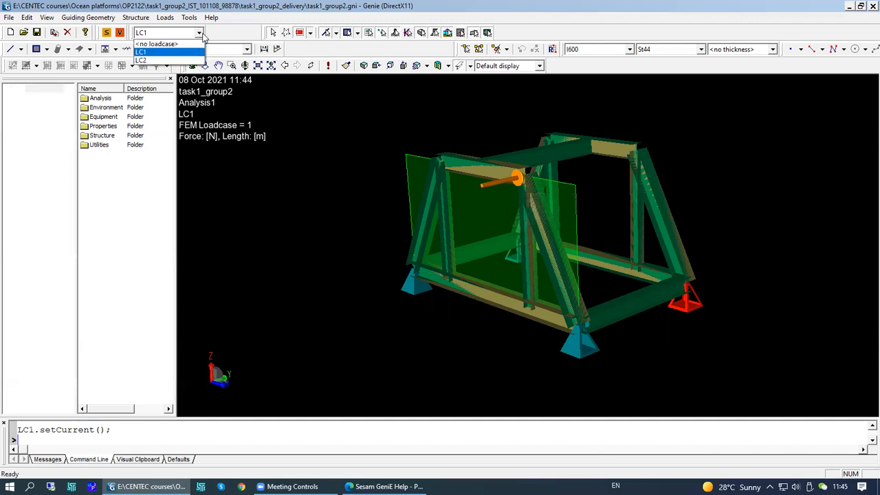
click(164, 61)
middle_drag(490, 197, 486, 216)
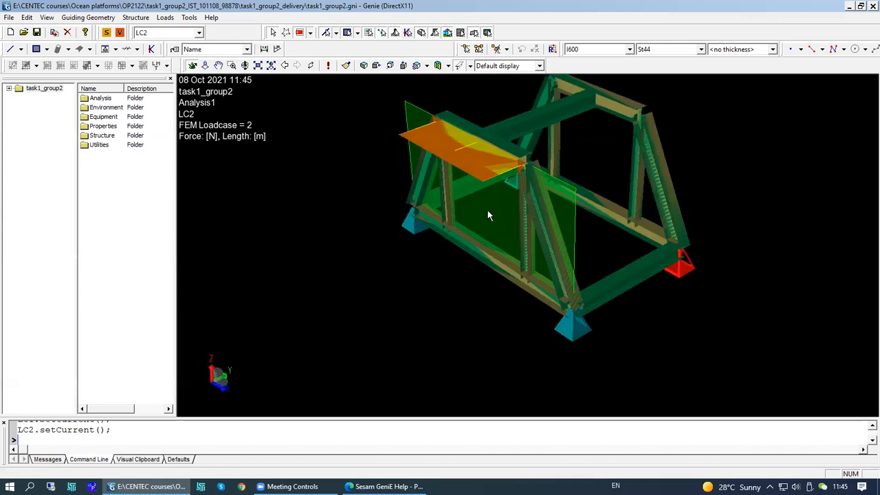
mouse_move(467, 157)
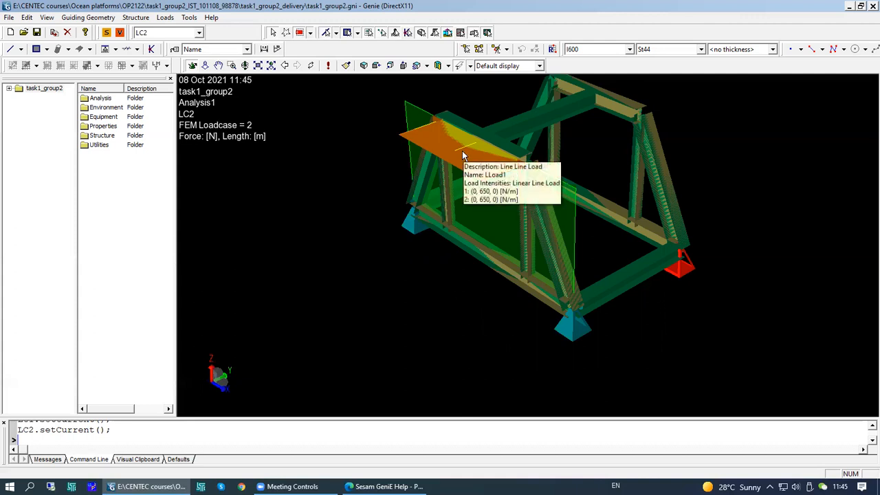
- Start the Dimension tool and dimension the vertical edge of the green plate
middle_drag(535, 207, 543, 180)
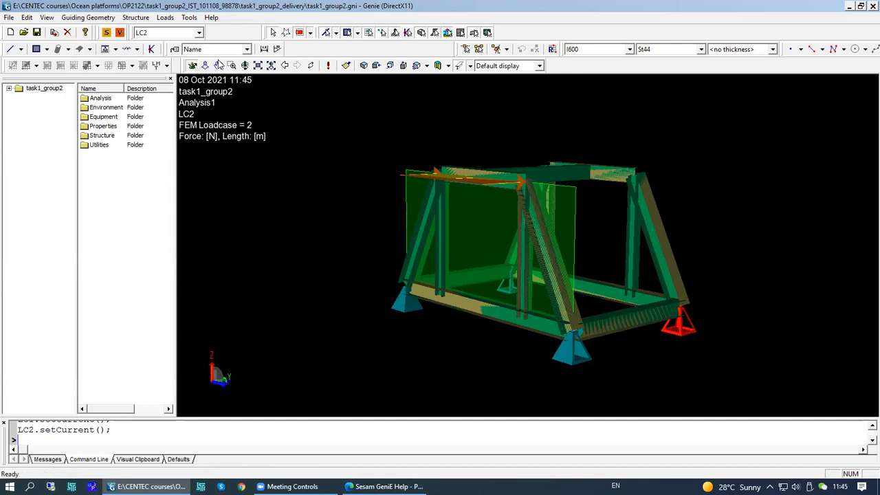
click(264, 50)
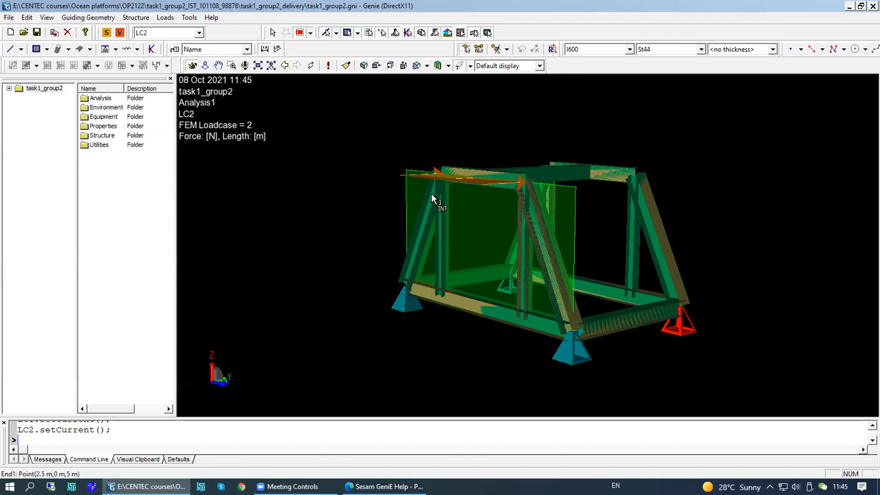
click(408, 175)
click(407, 288)
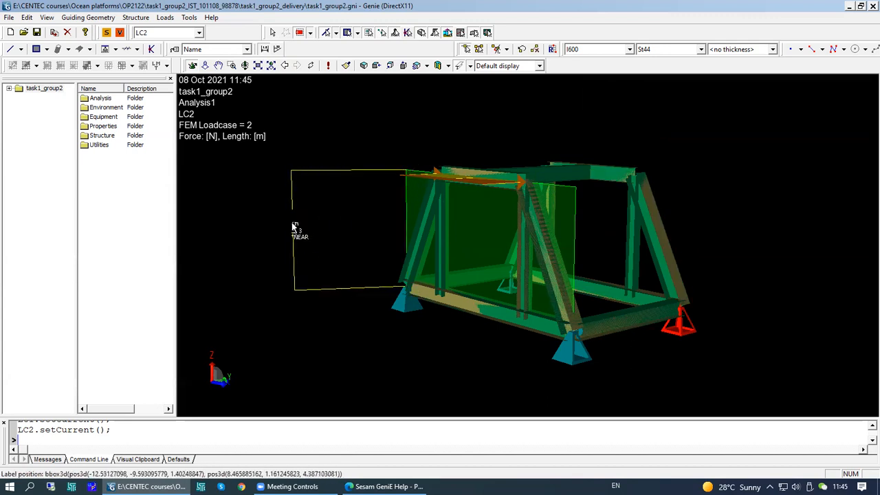
click(294, 228)
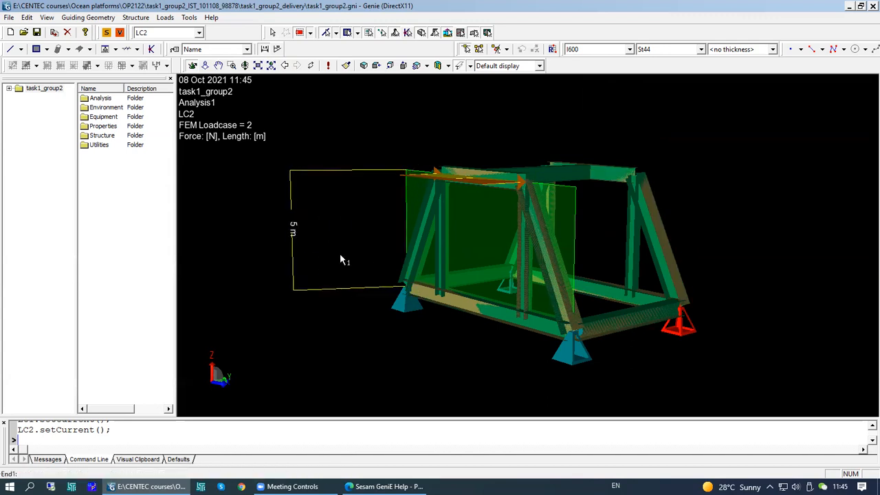
- Dimension the top beam's span across the frame and the frame's bottom edge
click(440, 172)
click(521, 182)
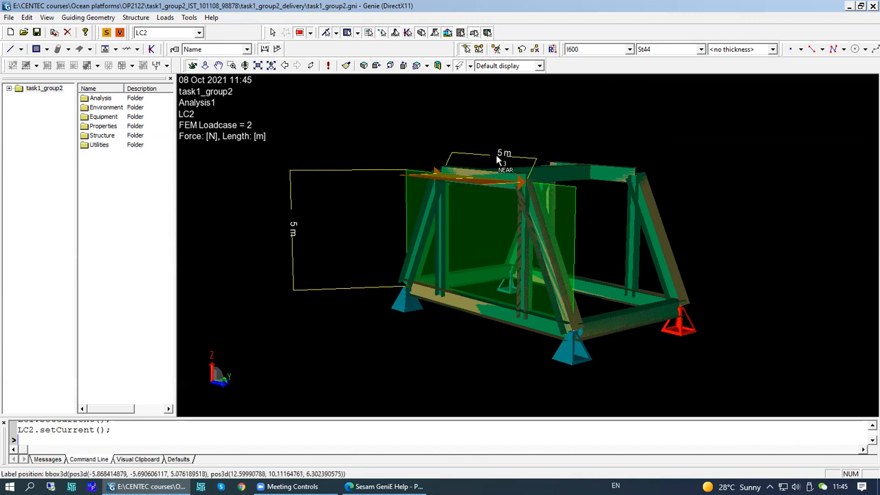
click(485, 142)
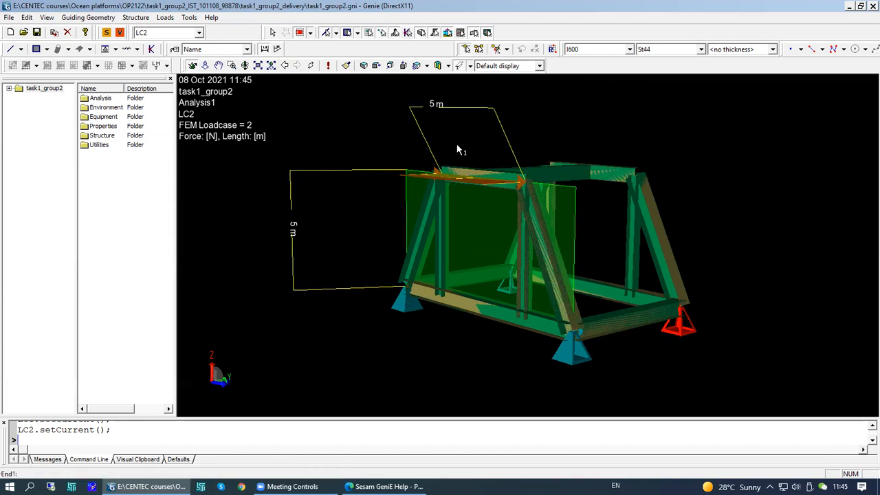
click(424, 298)
click(573, 334)
click(406, 358)
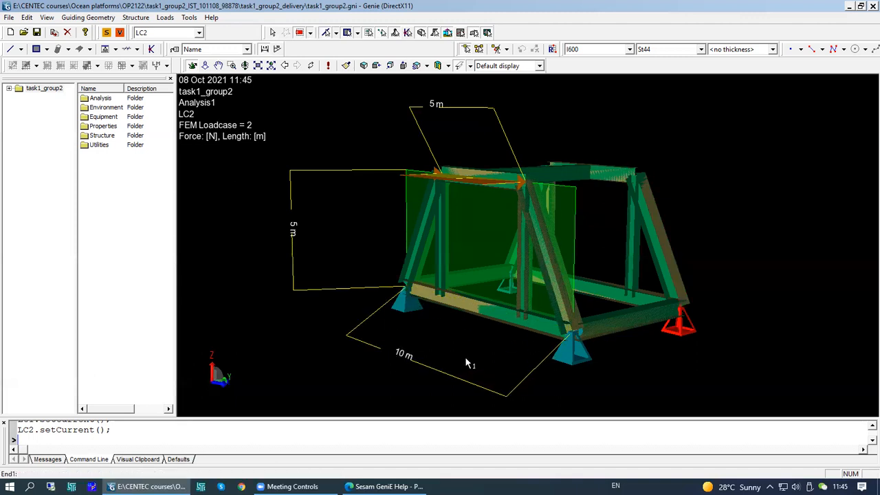
- Select the vertical dimension beside the plate and delete it
click(265, 49)
click(345, 173)
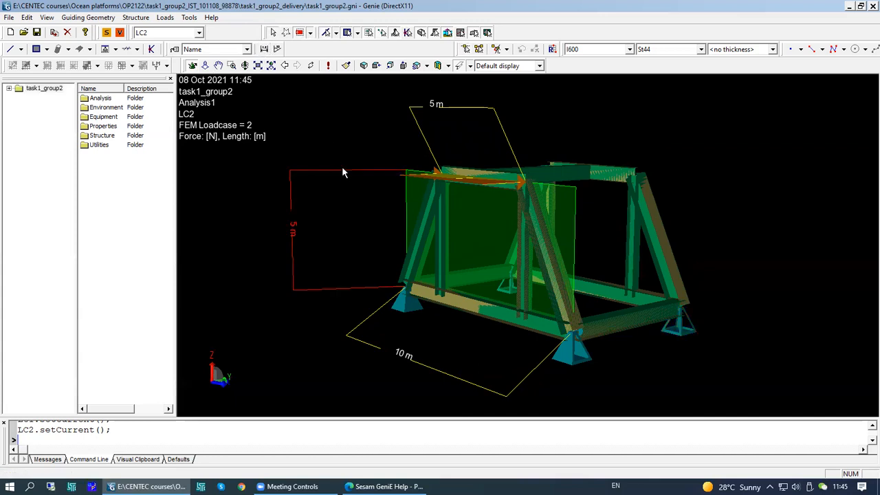
right_click(325, 174)
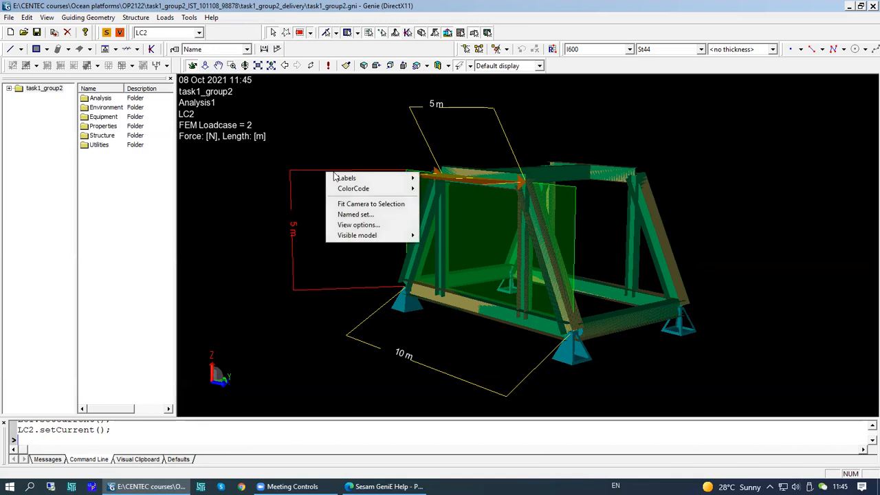
click(296, 173)
right_click(295, 172)
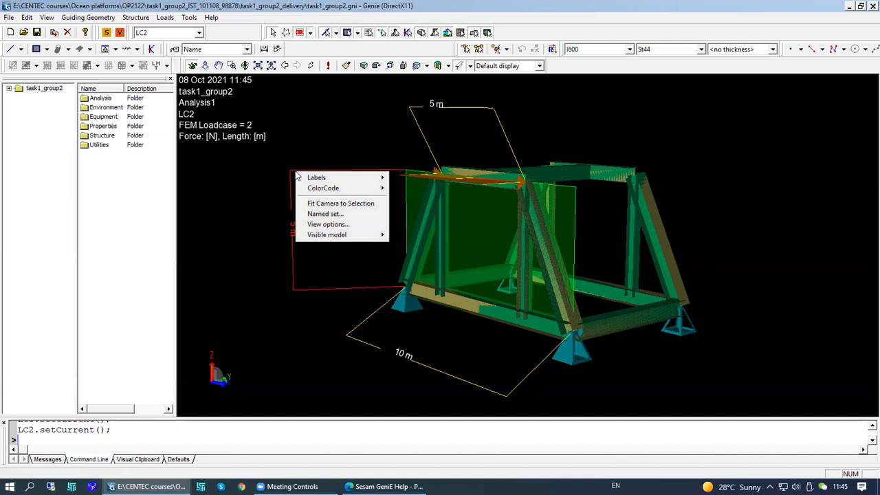
click(298, 174)
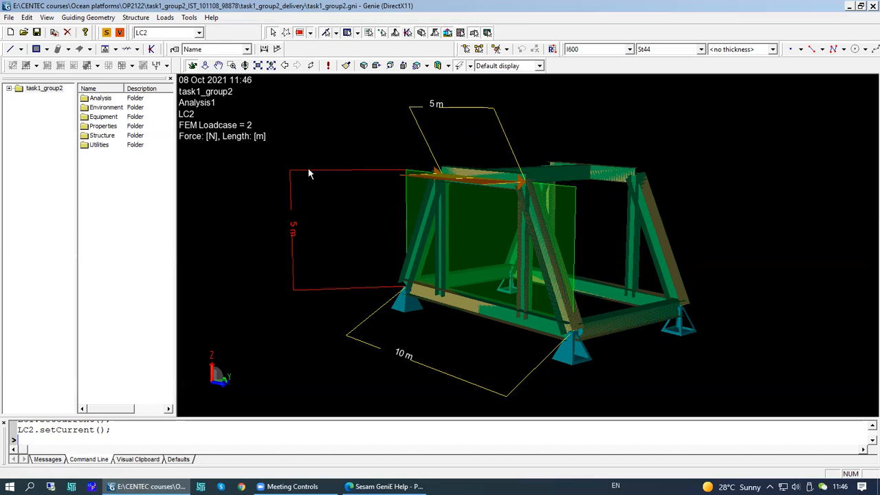
key(Delete)
click(445, 268)
- Delete the top dimension and the bottom dimension
click(428, 147)
key(Delete)
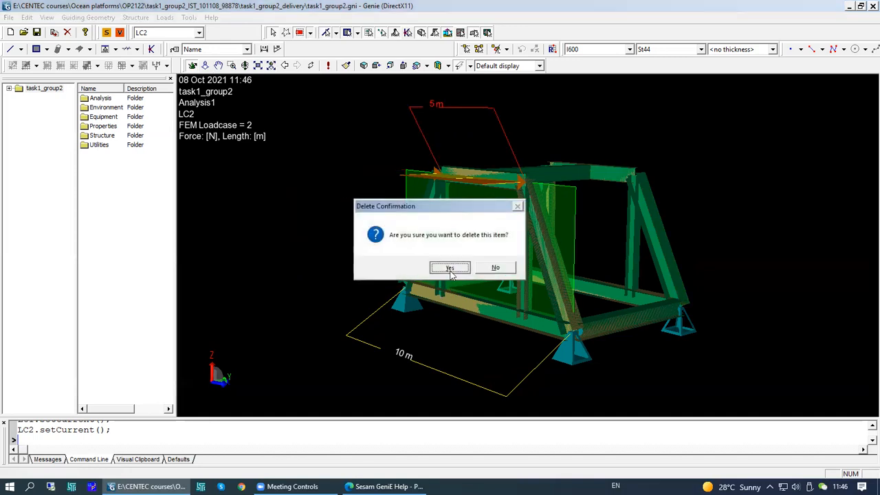
click(450, 269)
click(434, 369)
key(Delete)
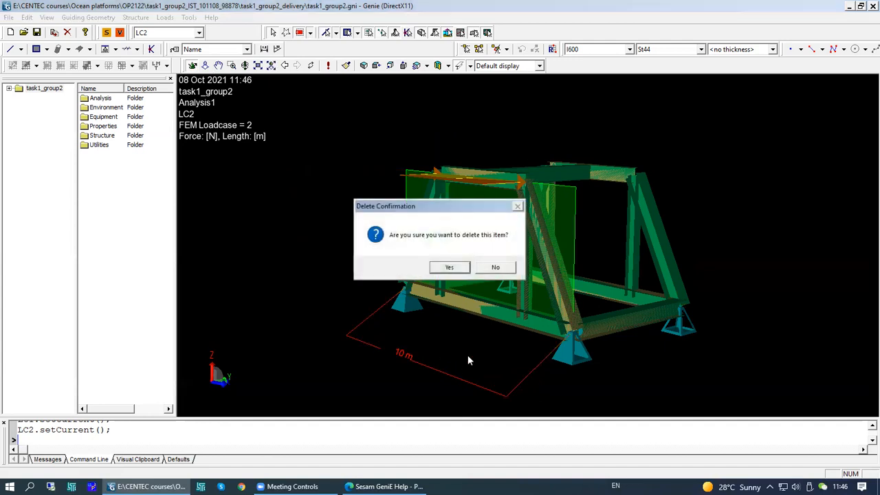
click(448, 267)
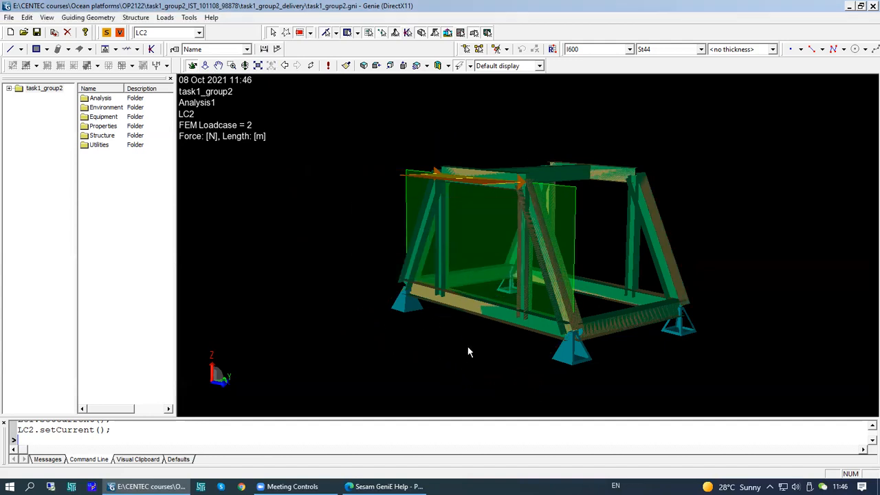
- Expand the model tree, open the Structure folder and highlight beams Bm1 and Bm15
click(9, 88)
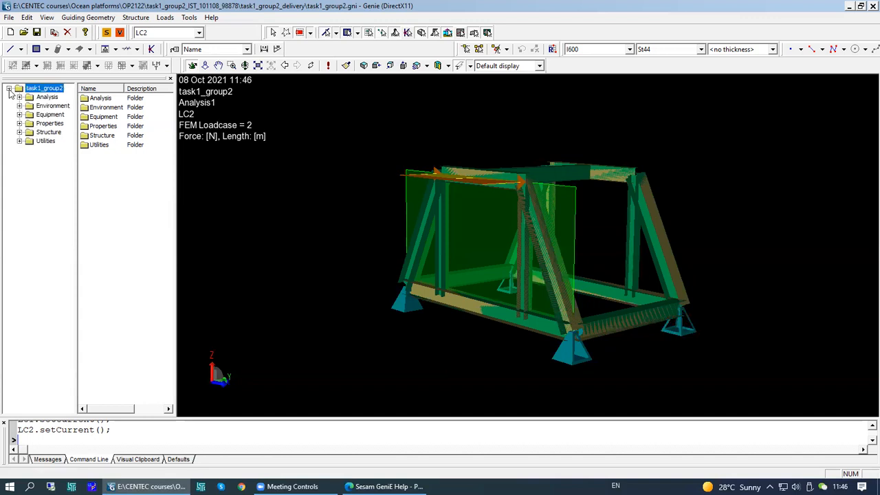
double_click(47, 133)
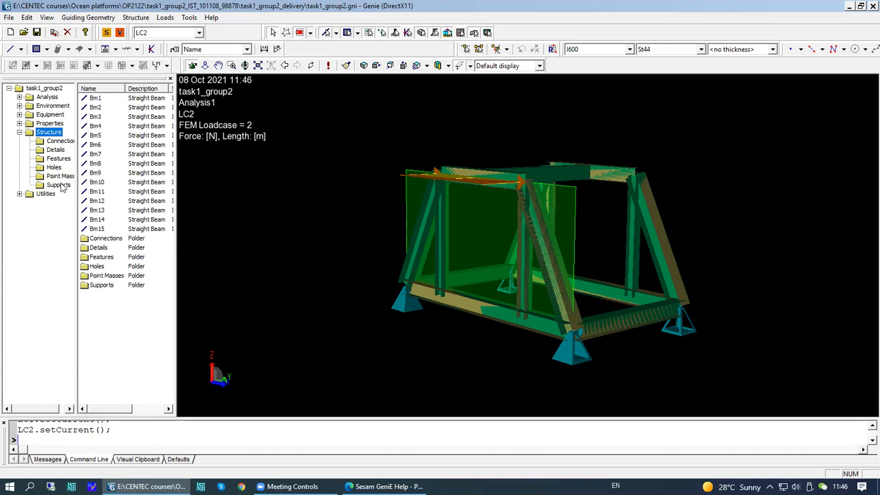
click(96, 100)
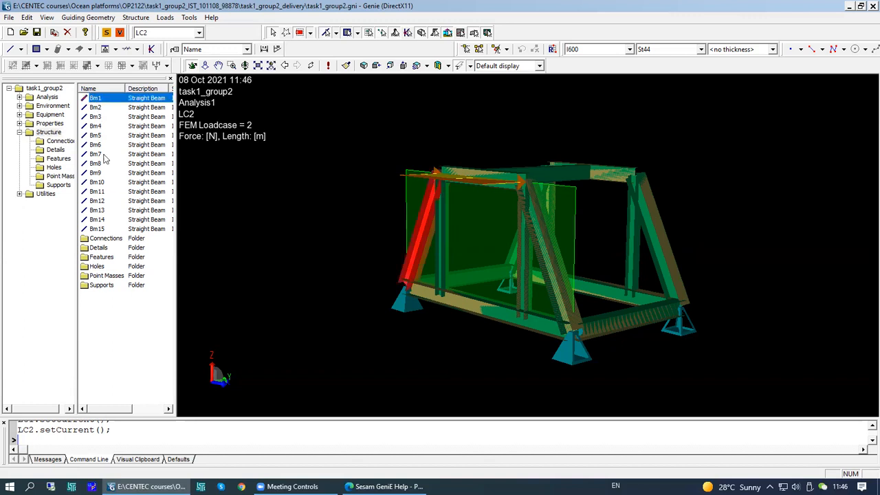
click(103, 230)
- Switch the display configuration to Modelling - Structure
middle_drag(528, 300, 550, 178)
click(539, 66)
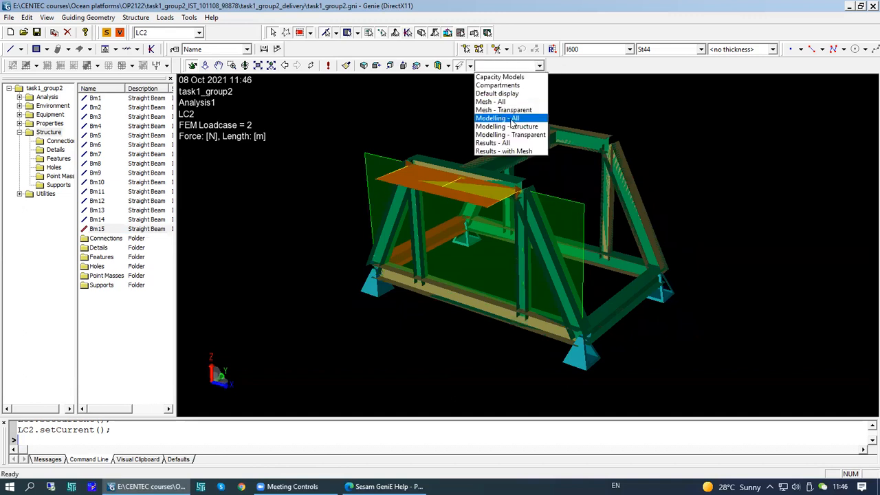
click(517, 126)
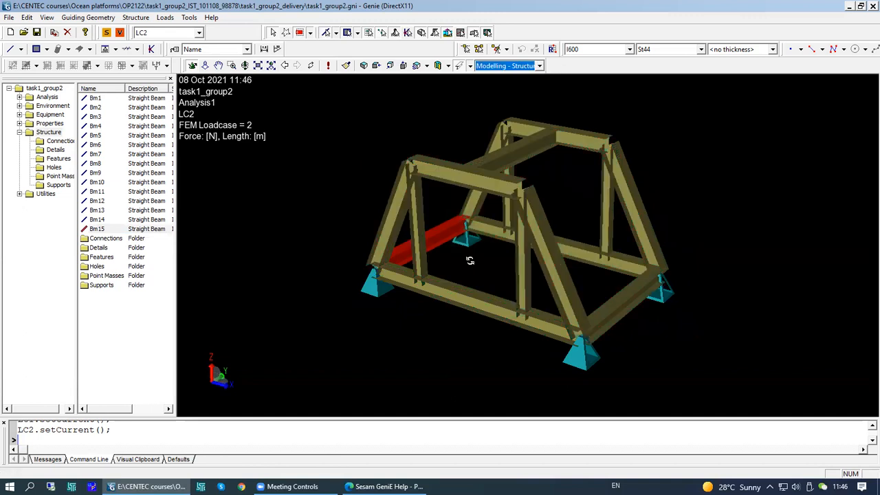
- Highlight beams Bm1, Bm4, Bm7 and Bm8 from the list to locate them in the frame
middle_drag(466, 246, 392, 233)
click(96, 98)
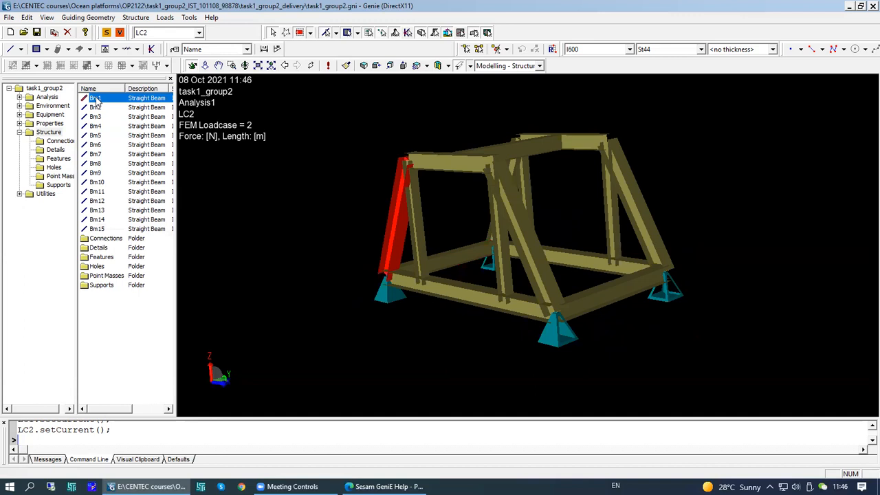
click(96, 126)
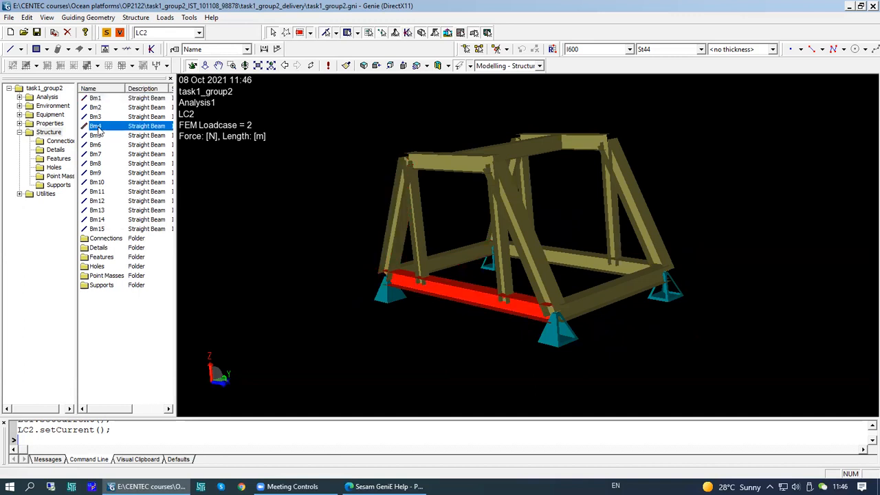
click(96, 154)
click(96, 163)
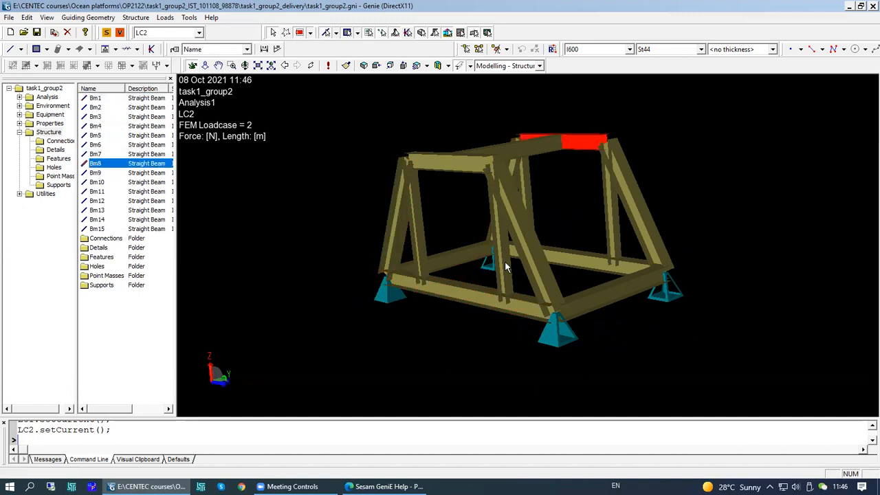
middle_drag(564, 191, 580, 146)
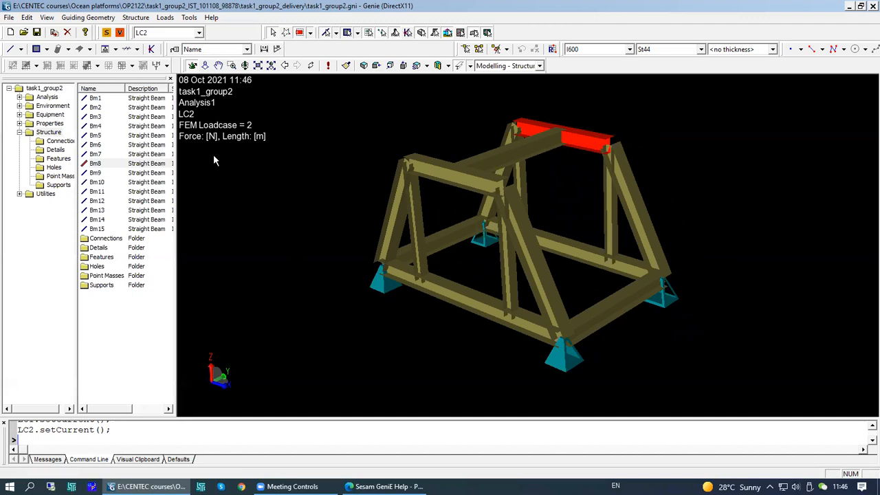
- Widen the browser list to show the Section column and highlight beams Bm1 and Bm15
drag(176, 160, 267, 165)
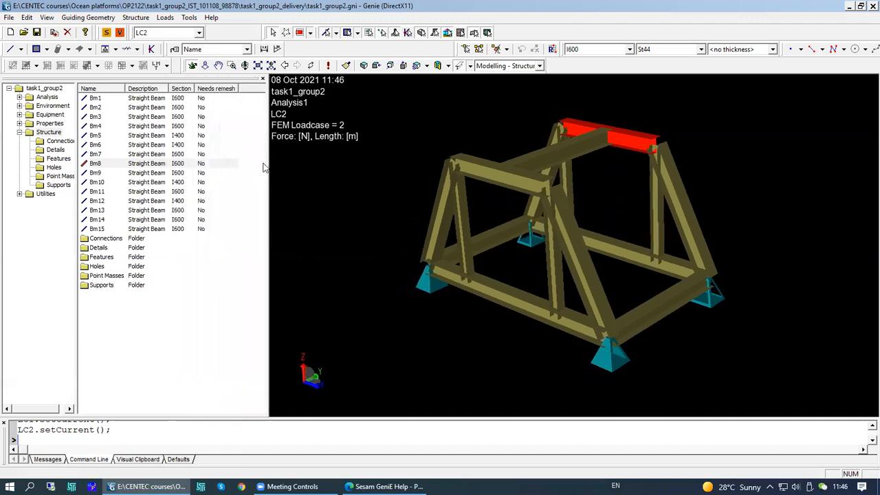
click(177, 98)
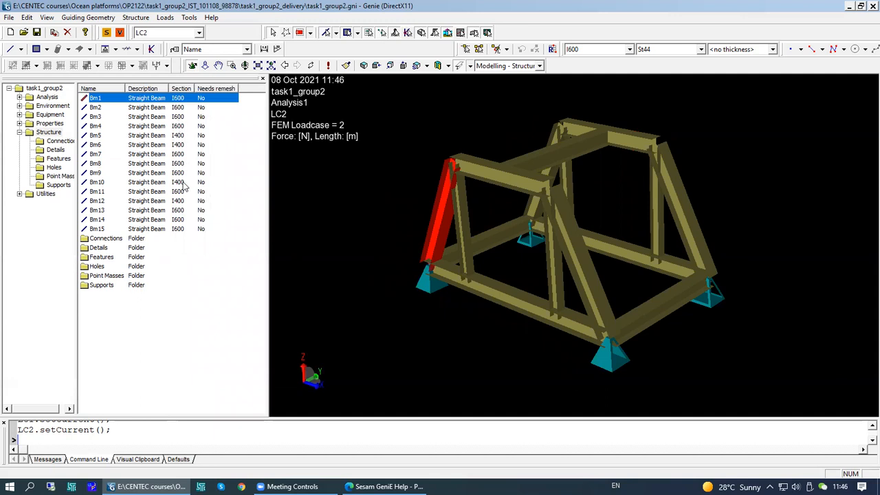
click(181, 230)
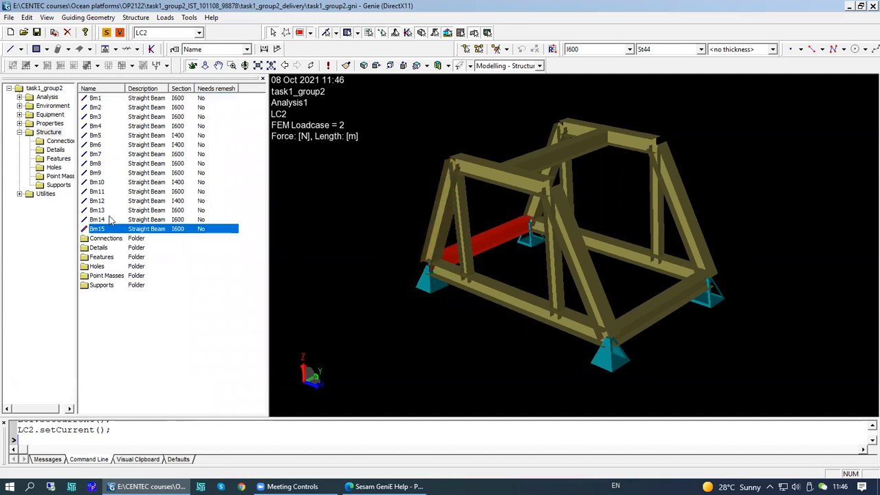
click(97, 100)
right_click(97, 100)
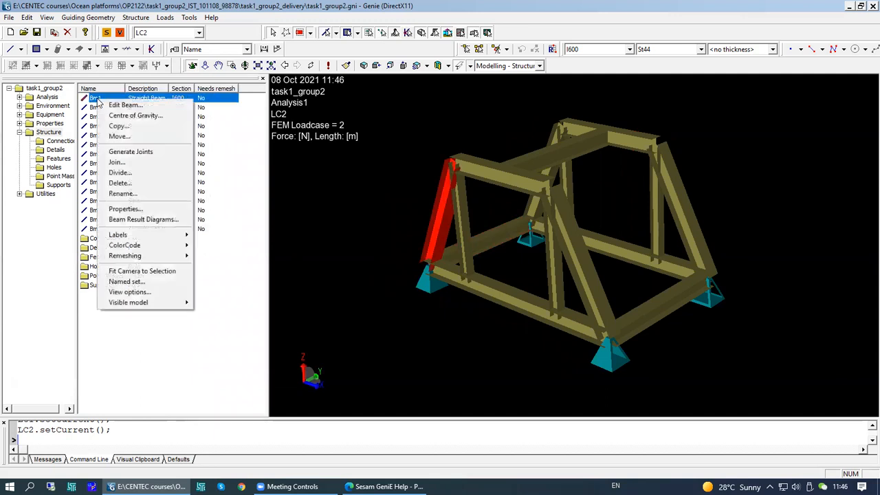
click(127, 193)
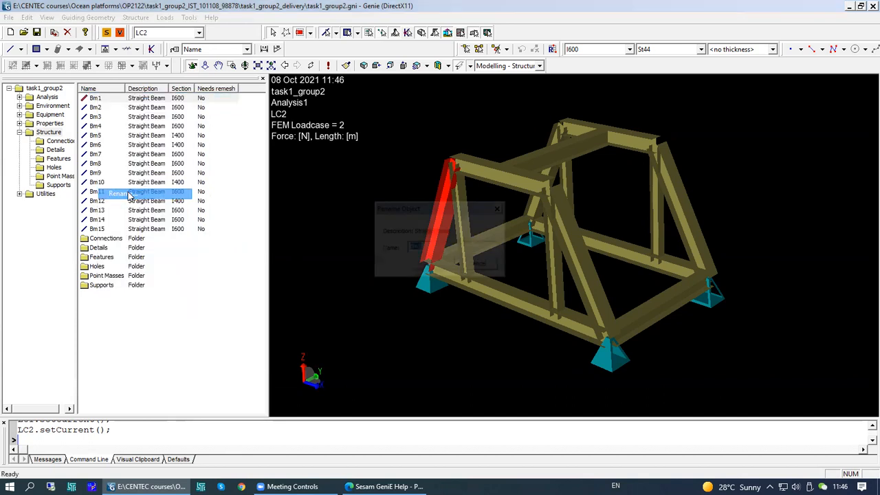
click(475, 264)
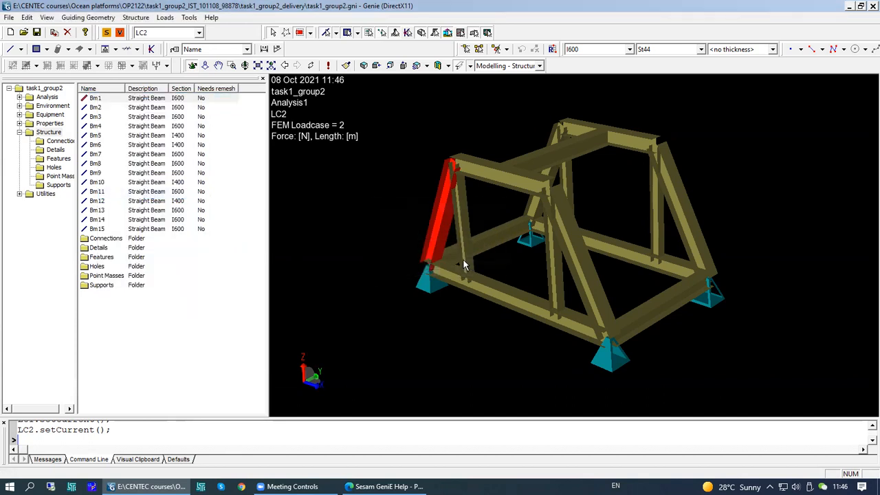
- Open the properties of Bm1 and review its Section, Object Properties and Material tabs
right_click(100, 100)
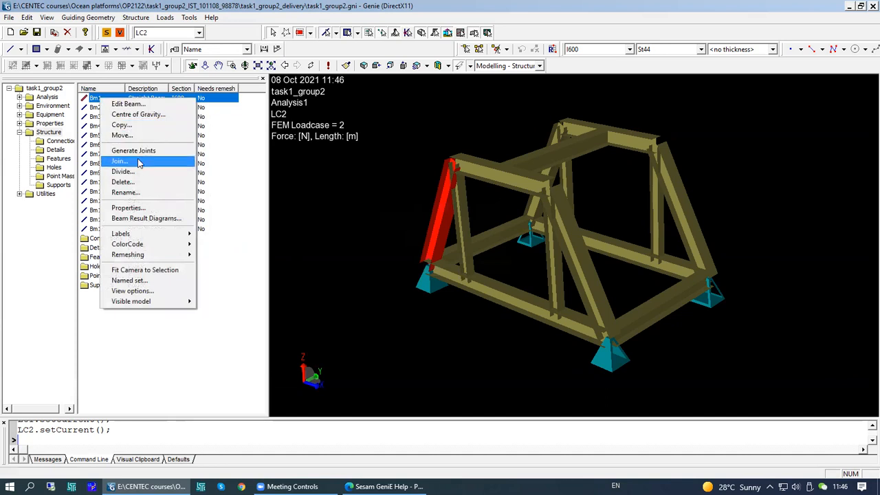
click(140, 209)
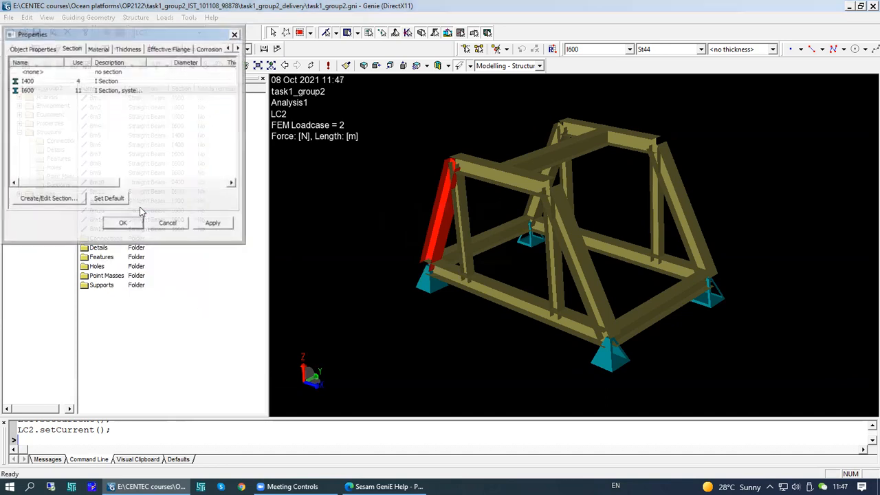
click(55, 91)
click(49, 49)
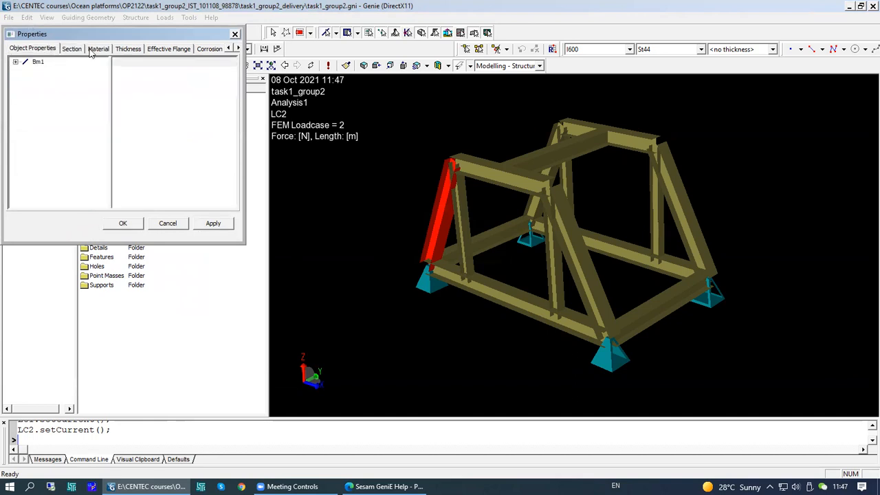
click(92, 49)
click(177, 225)
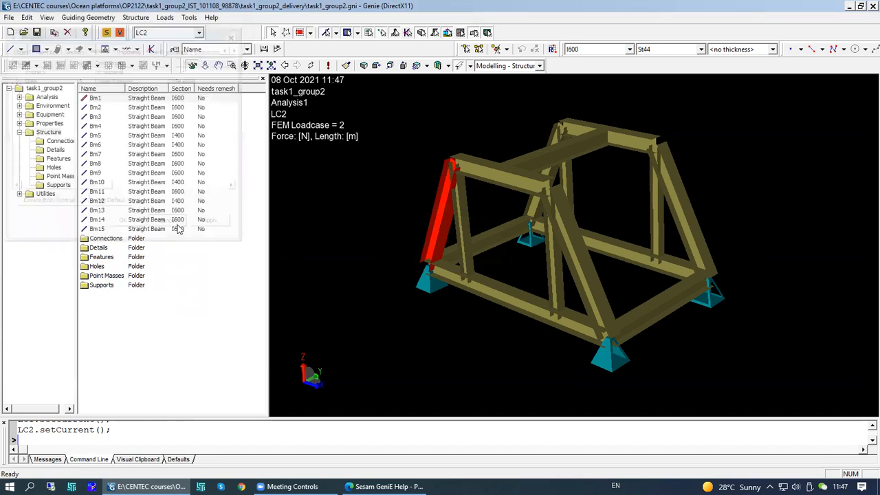
- Open the Supports folder to review the support point coordinates
double_click(101, 285)
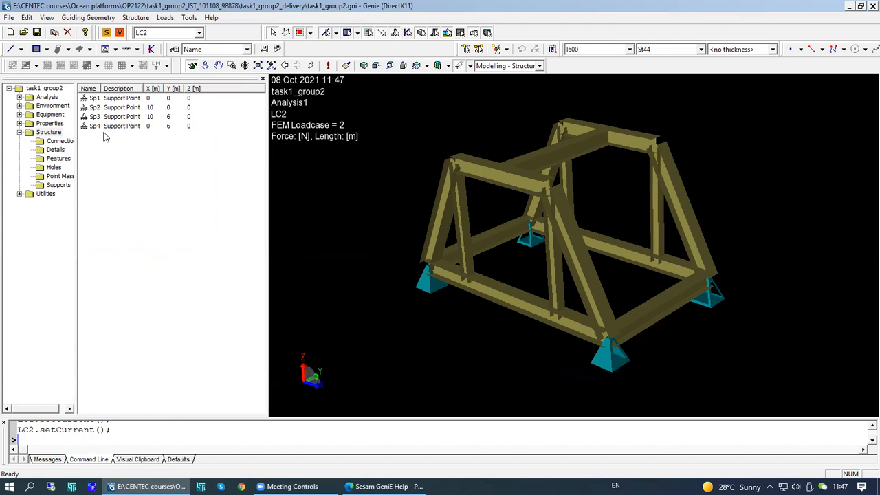
click(54, 132)
click(61, 187)
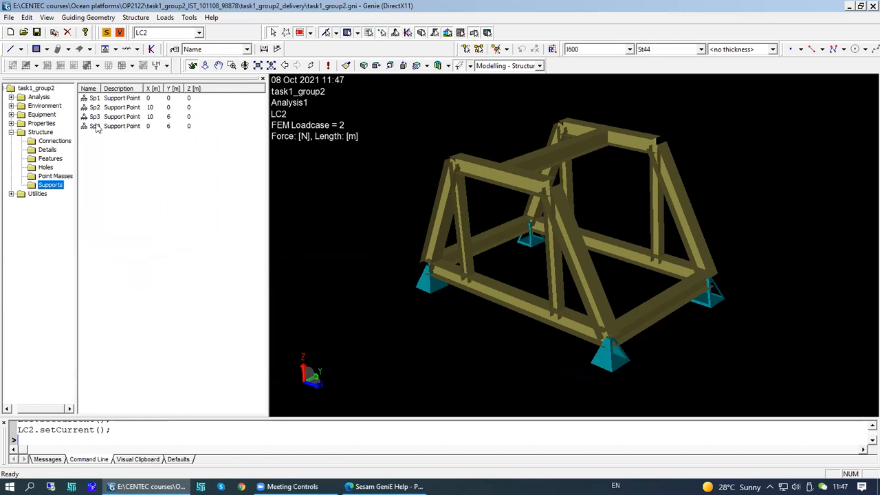
- Highlight support points Sp1 to Sp4 in turn to locate them on the frame
click(103, 98)
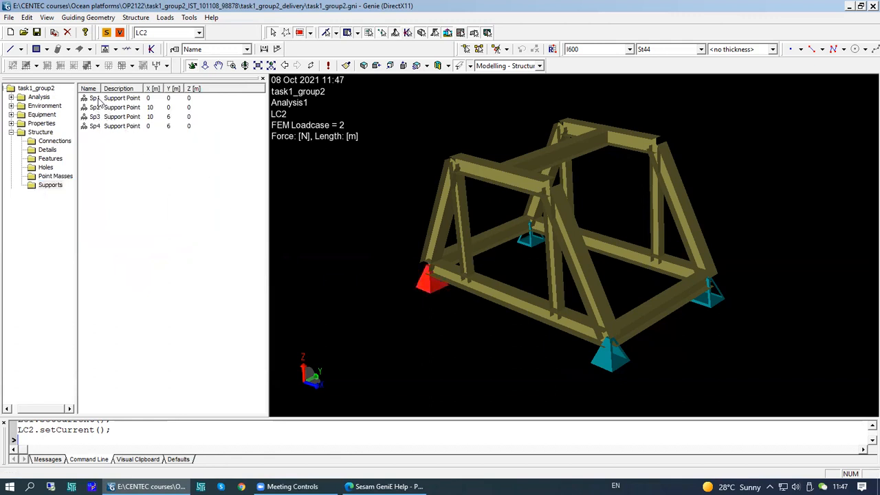
click(101, 108)
click(101, 117)
click(101, 127)
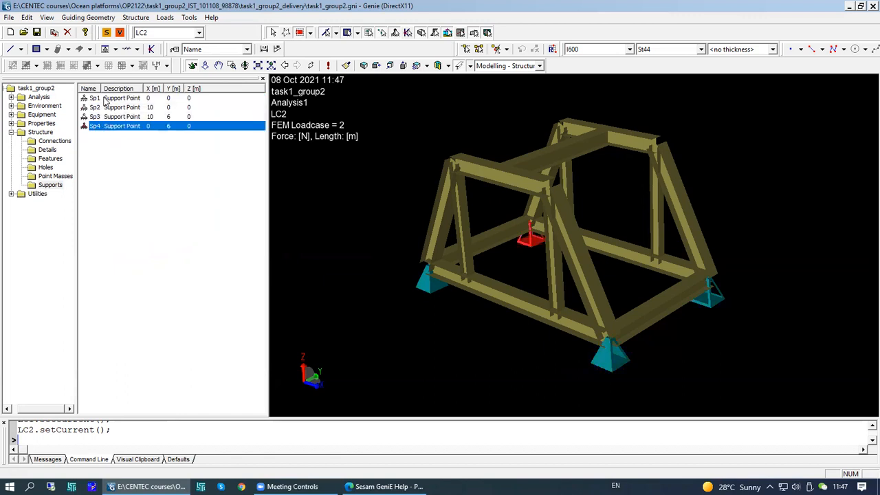
- Open Sp1's support properties and try different boundary condition settings for its translations before cancelling
click(102, 99)
right_click(102, 99)
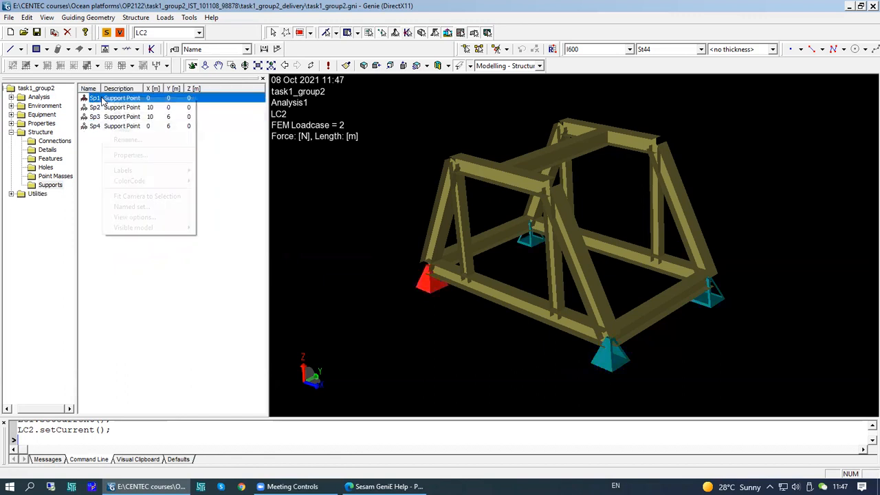
click(131, 157)
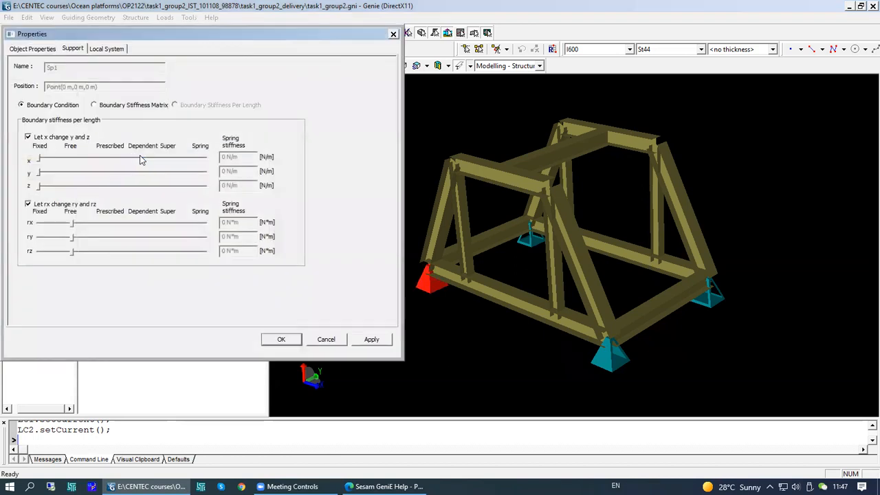
drag(115, 39, 158, 38)
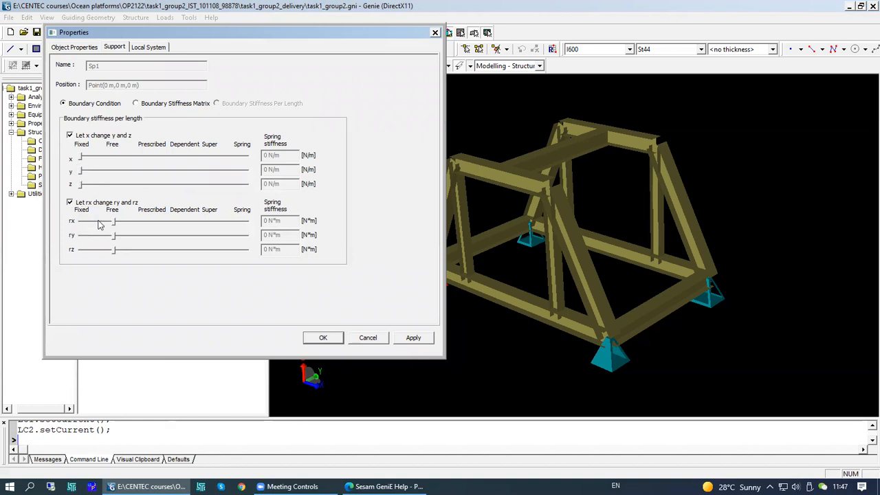
click(112, 156)
click(83, 157)
click(121, 158)
click(151, 157)
click(112, 156)
click(81, 159)
click(69, 136)
click(112, 159)
click(114, 184)
click(83, 159)
click(83, 184)
click(111, 159)
click(83, 159)
click(368, 337)
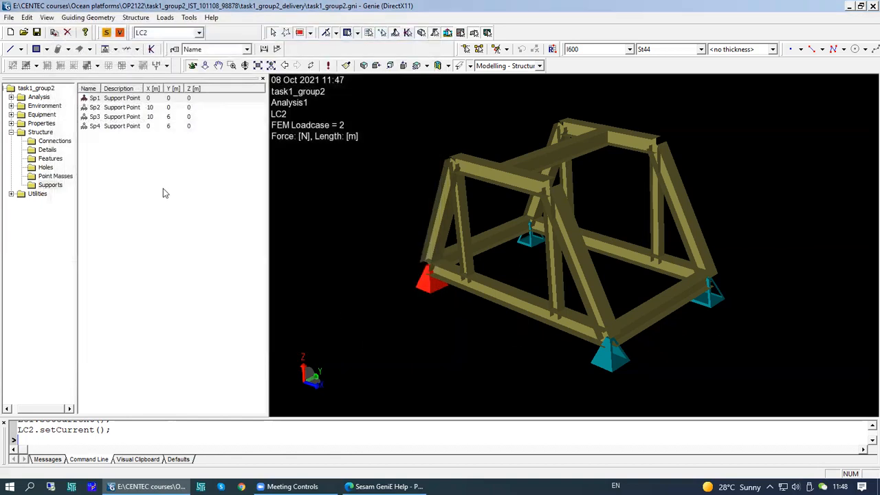
- Create a fully fixed support point Sp5 at point 7.5 m, 0 m, 0 m on the frame's lower edge
right_click(104, 149)
right_click(95, 177)
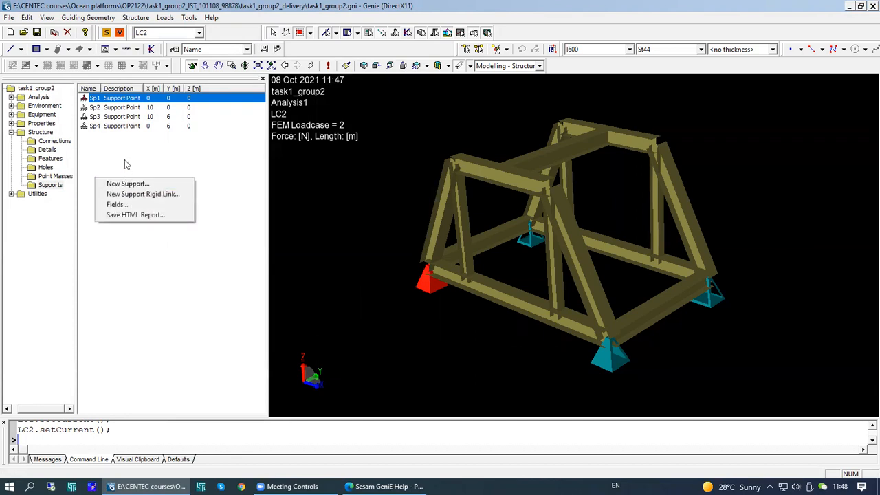
right_click(125, 161)
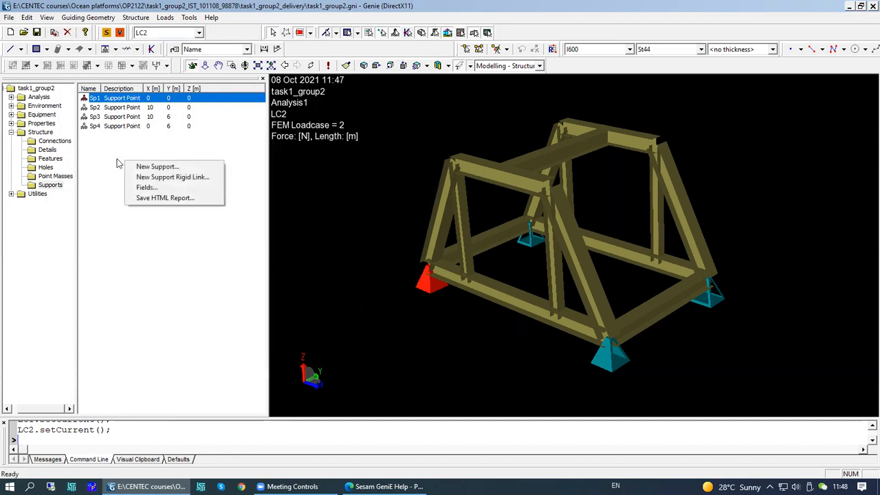
click(157, 168)
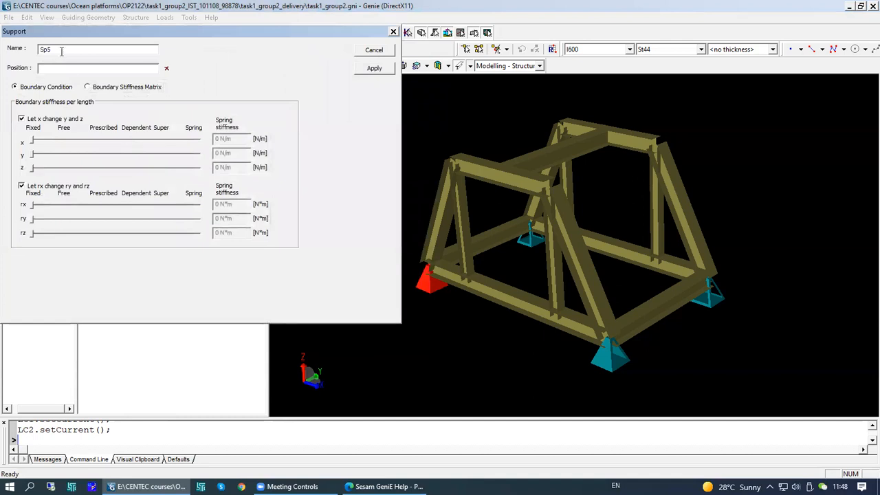
drag(89, 33, 122, 78)
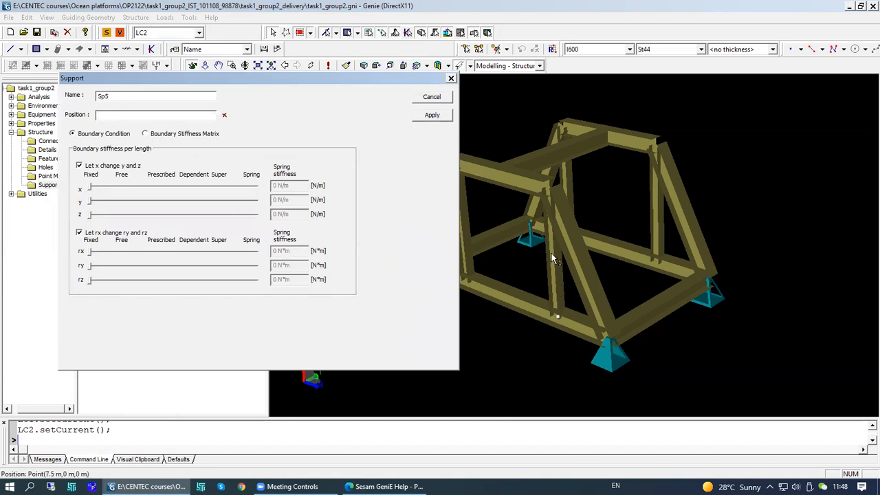
click(559, 317)
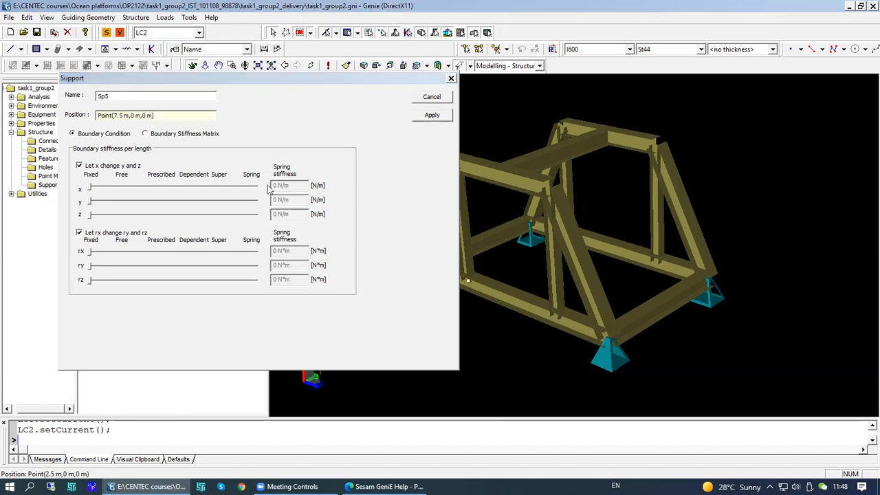
click(160, 115)
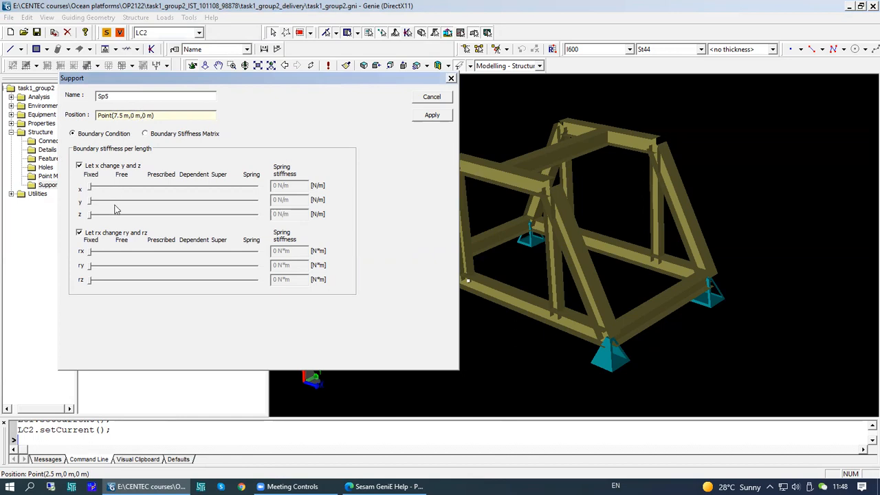
drag(91, 188, 122, 186)
click(96, 189)
click(427, 118)
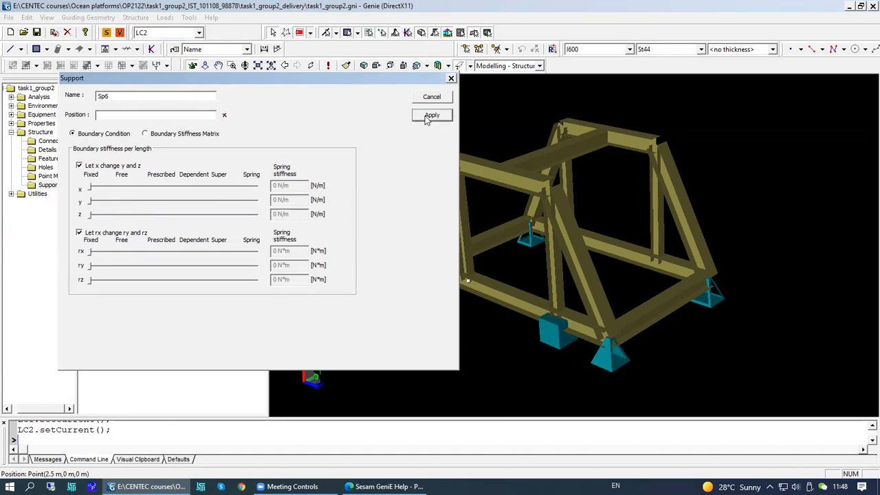
click(451, 77)
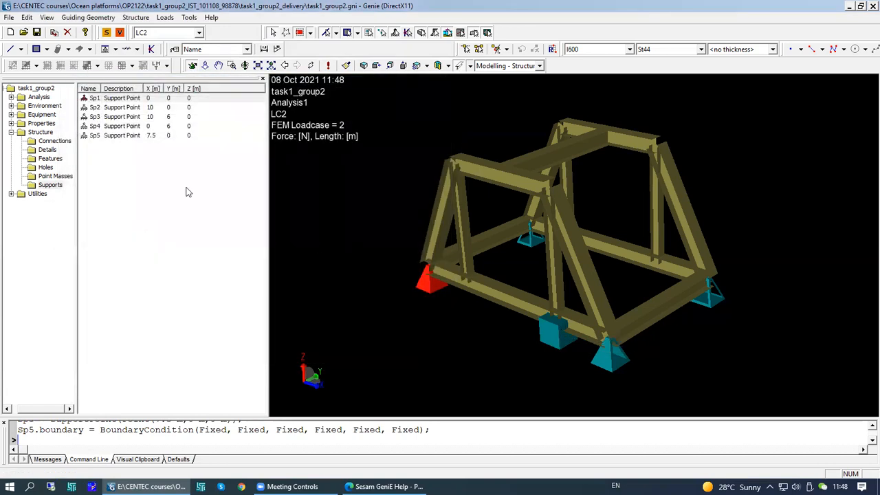
- Delete support point Sp5 from the supports list
right_click(117, 136)
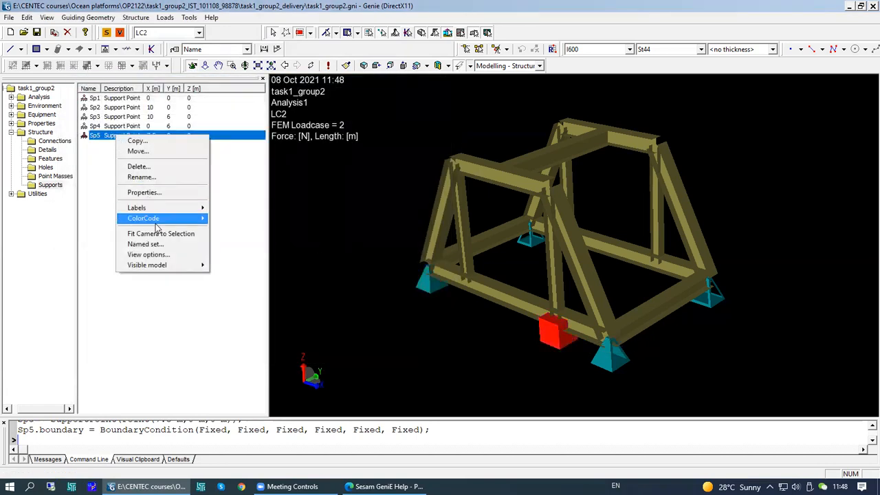
click(147, 167)
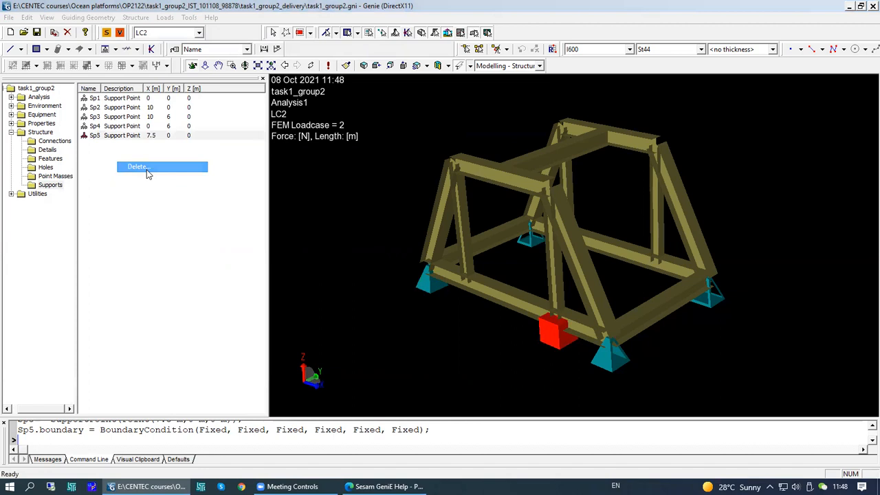
click(432, 270)
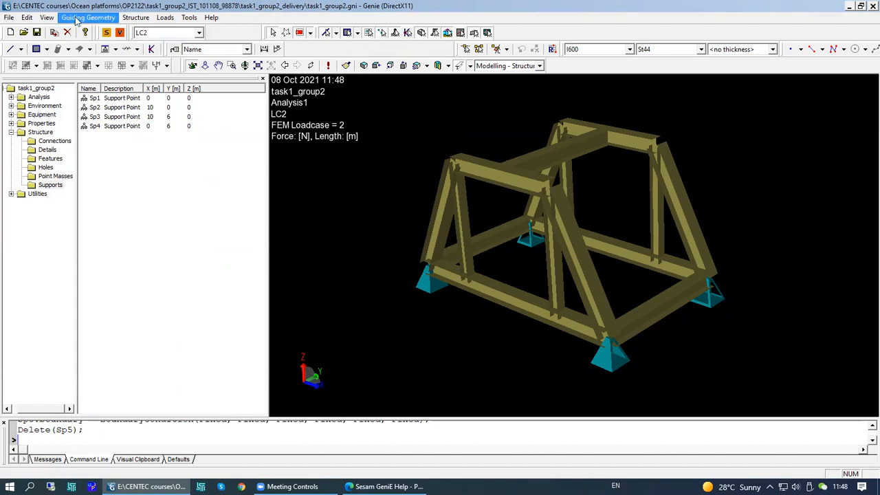
- Create support point Sp5 at point(0,0,5) with only z translation fixed and all other directions free
click(135, 18)
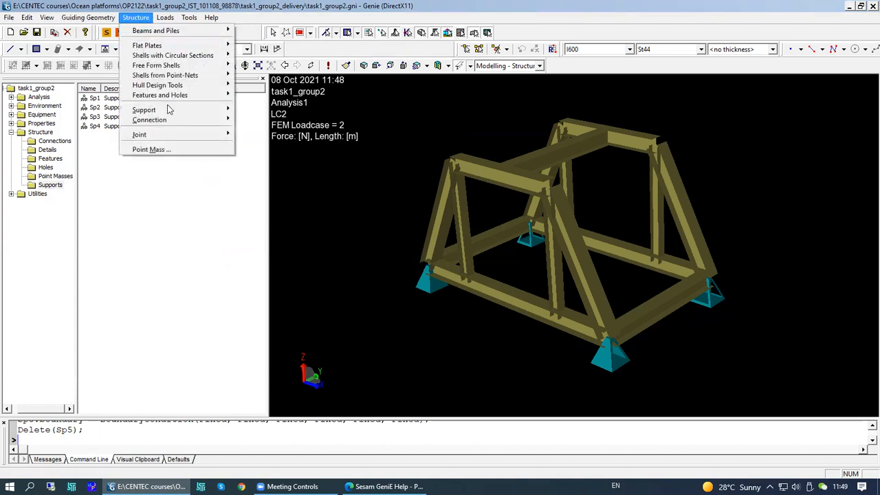
mouse_move(170, 112)
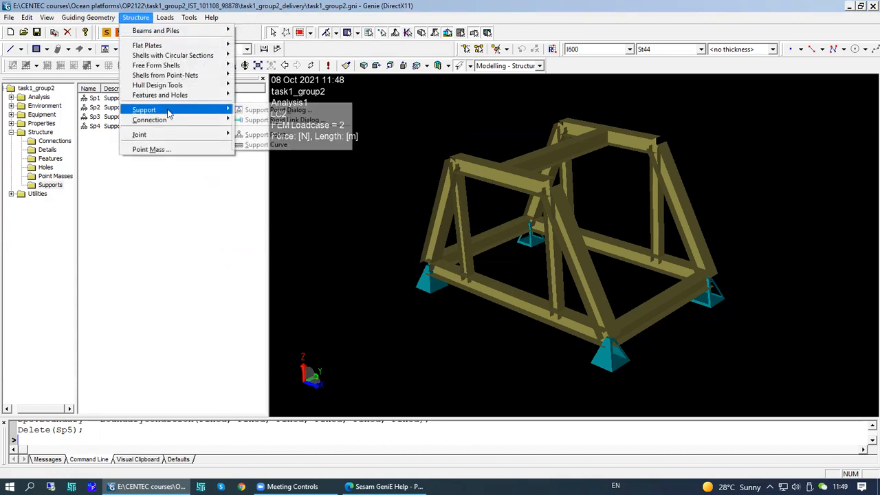
click(263, 111)
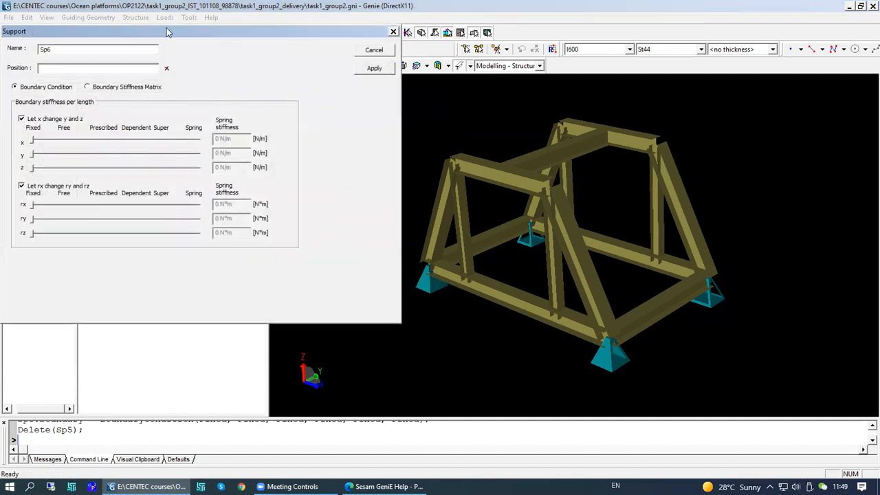
drag(169, 35, 217, 52)
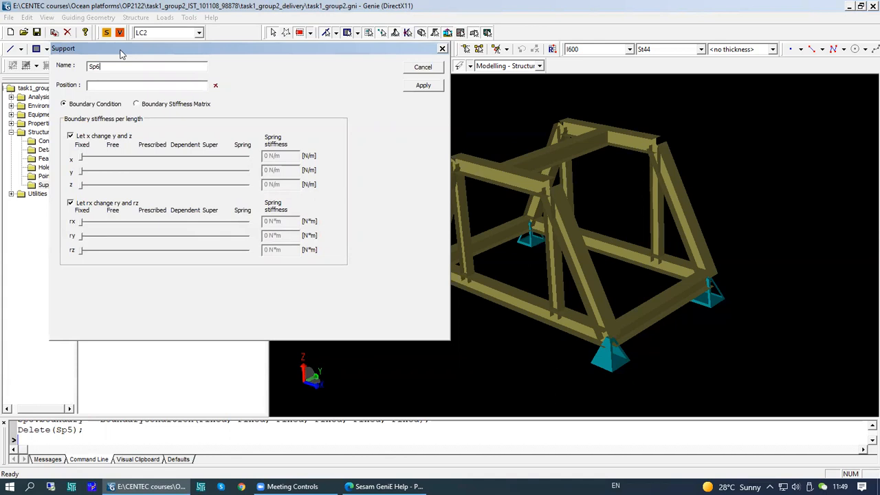
drag(121, 53, 130, 90)
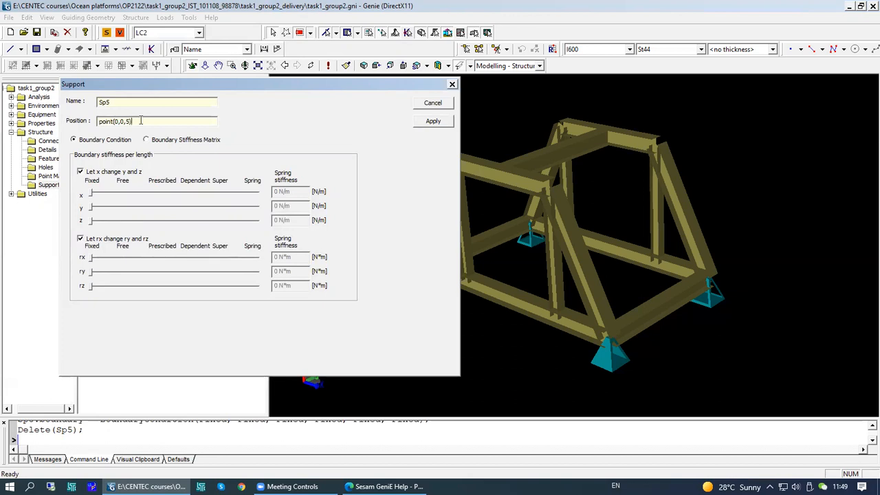
click(123, 257)
click(81, 172)
click(124, 193)
click(124, 207)
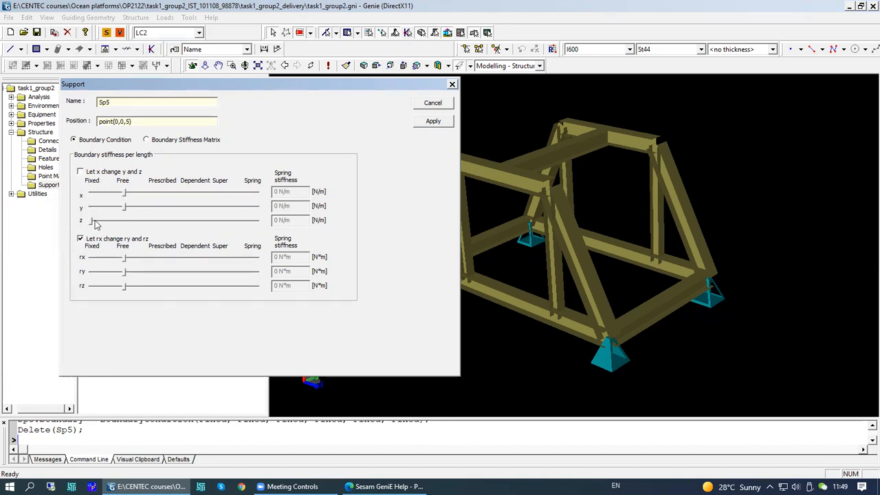
click(430, 122)
click(452, 84)
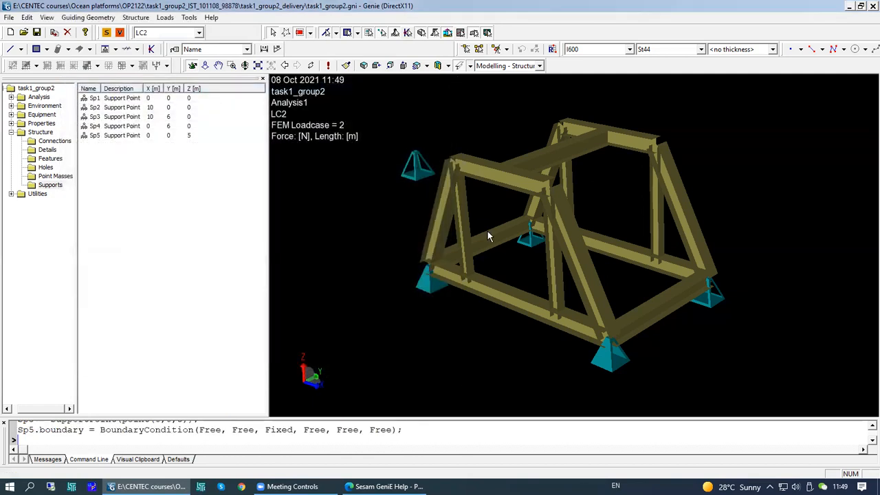
- Delete the elevated support point Sp5 from the model
drag(524, 253, 446, 227)
middle_drag(485, 227, 556, 246)
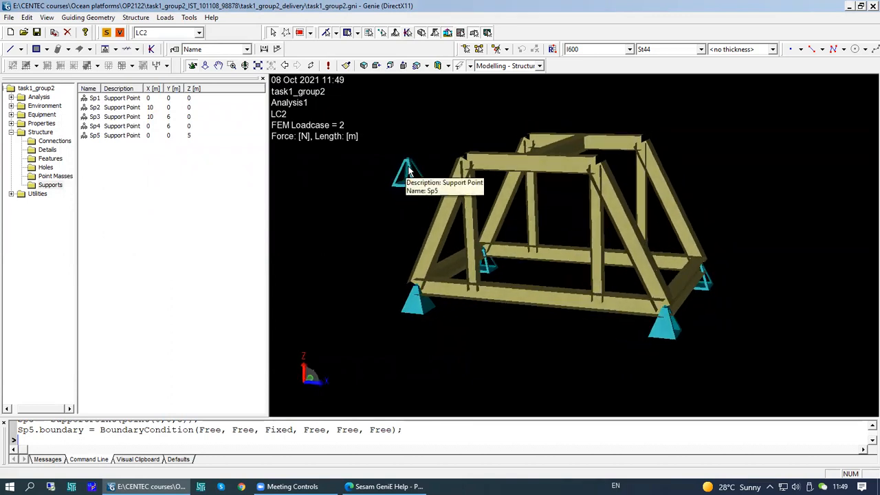
click(408, 170)
right_click(410, 169)
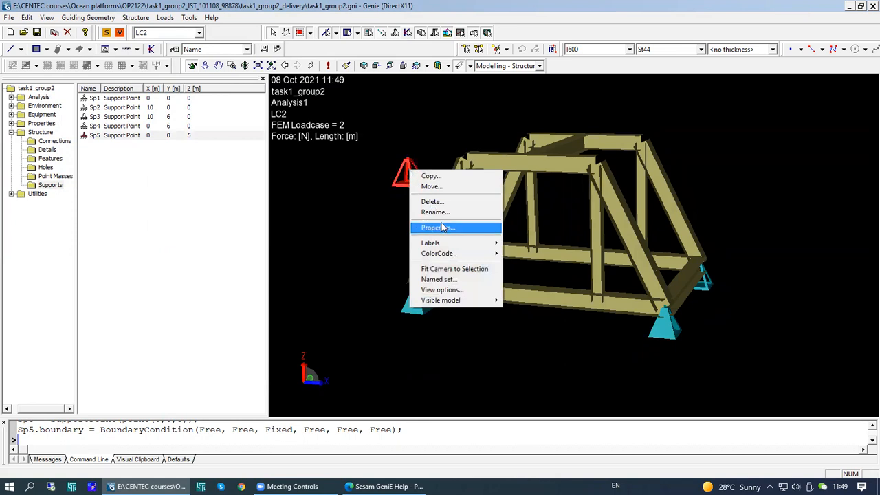
click(440, 202)
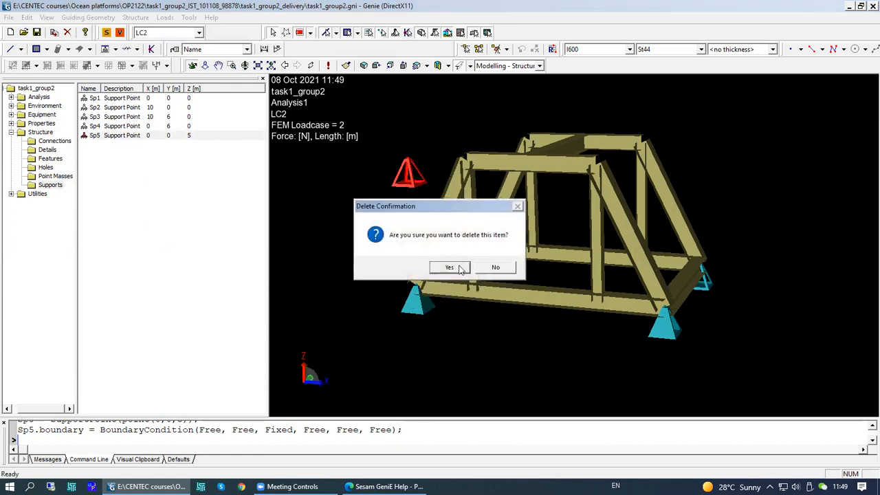
click(460, 269)
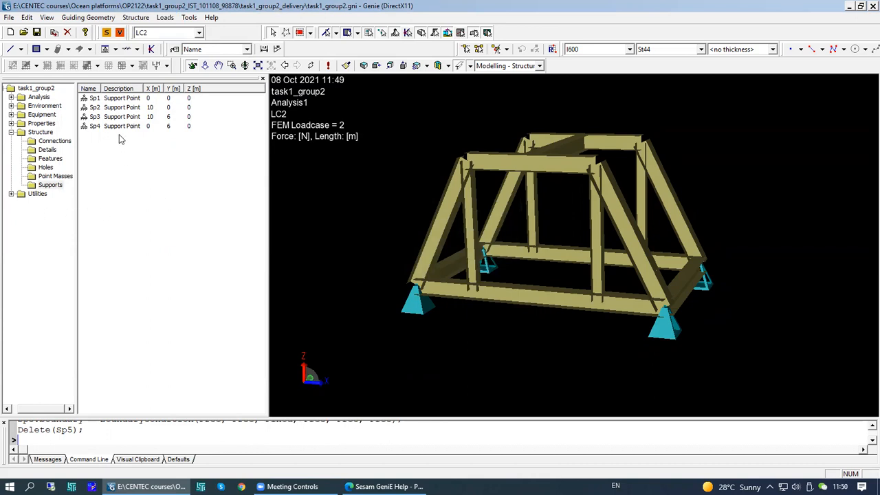
- Open the analysis Activity Monitor to review the analysis activities and their status
middle_drag(568, 296, 532, 303)
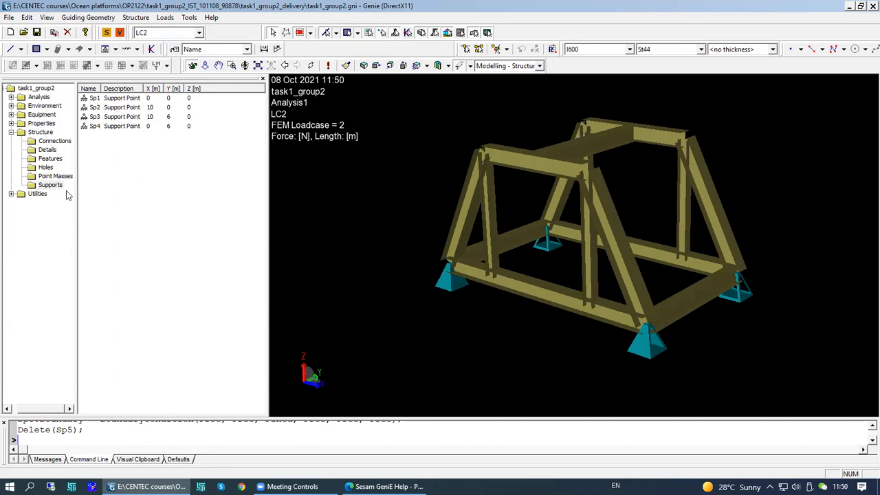
click(211, 18)
mouse_move(189, 18)
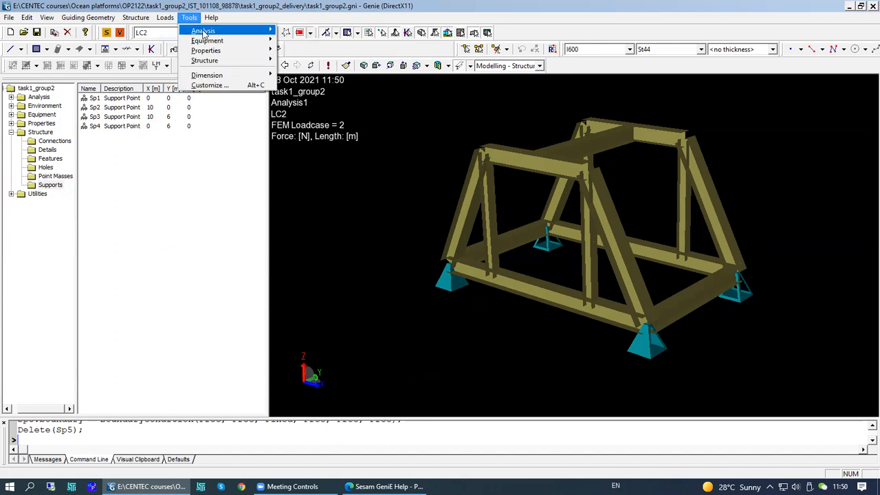
mouse_move(203, 33)
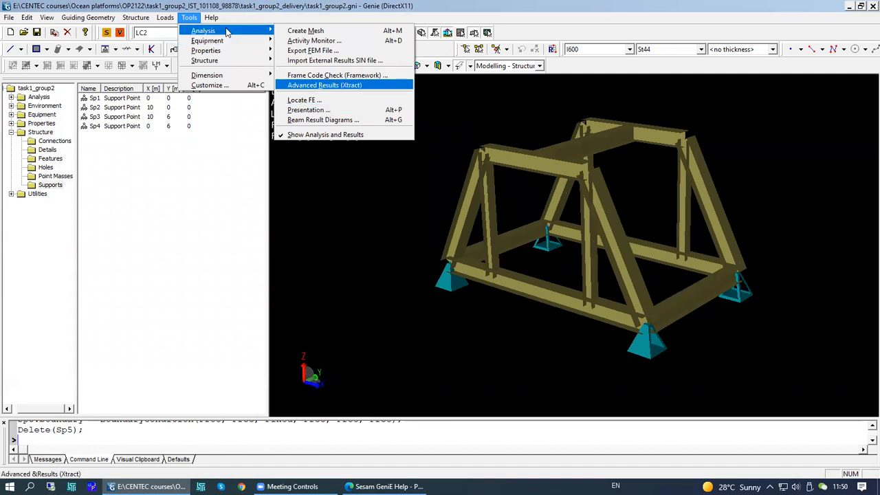
click(310, 40)
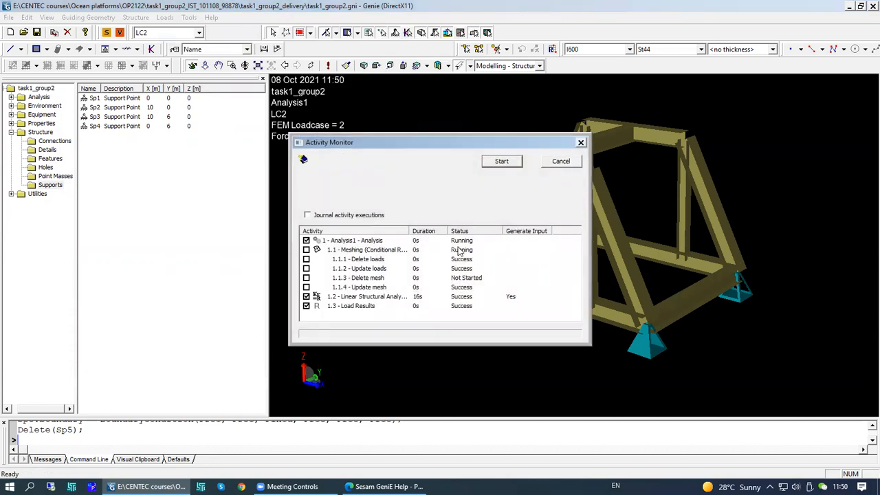
click(559, 163)
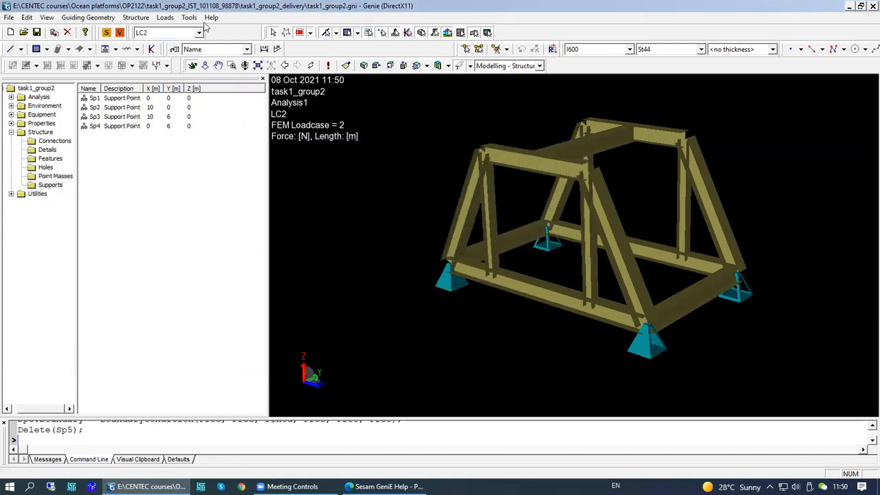
- Open the result presentation and show displacement component dy for load case LC1
click(189, 17)
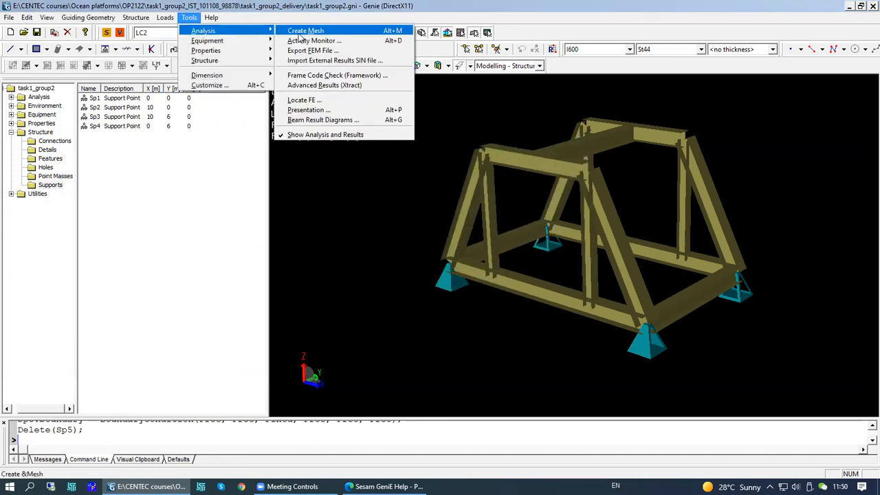
click(396, 115)
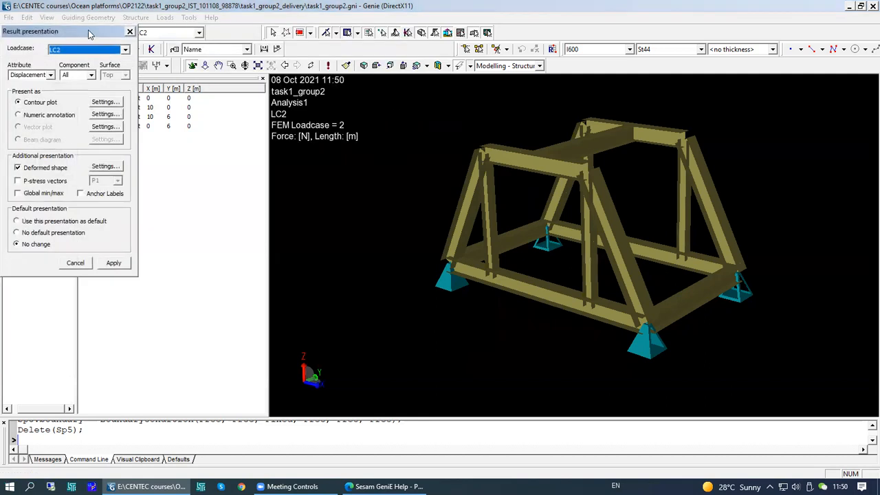
drag(91, 30, 197, 64)
click(231, 81)
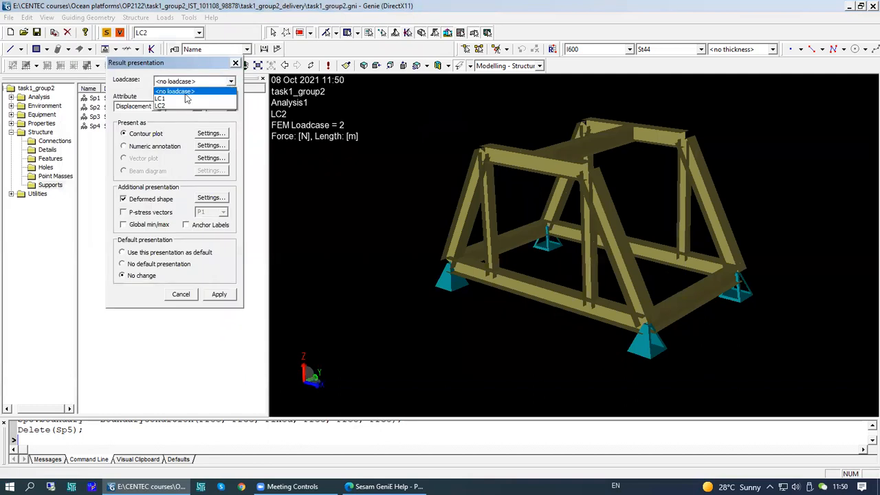
click(164, 99)
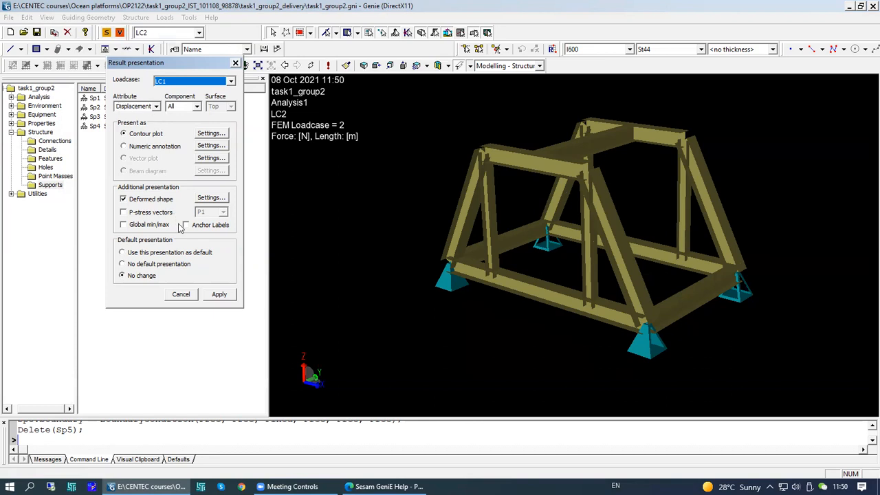
click(495, 56)
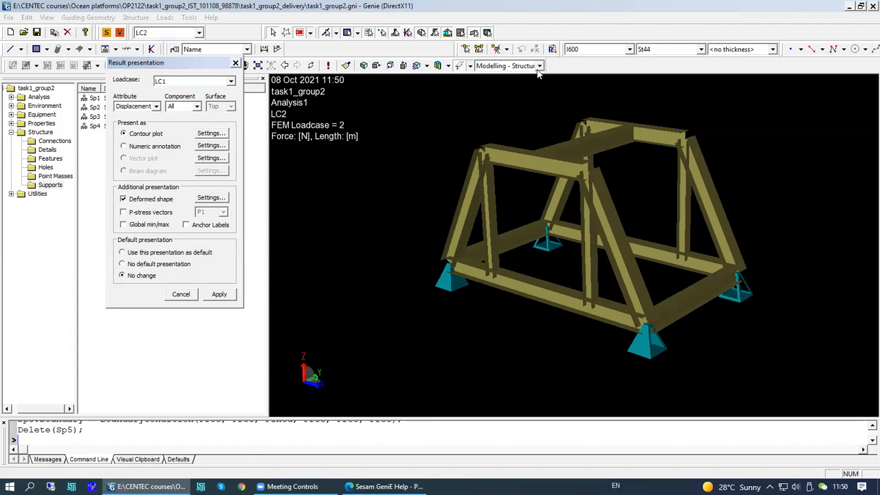
click(196, 108)
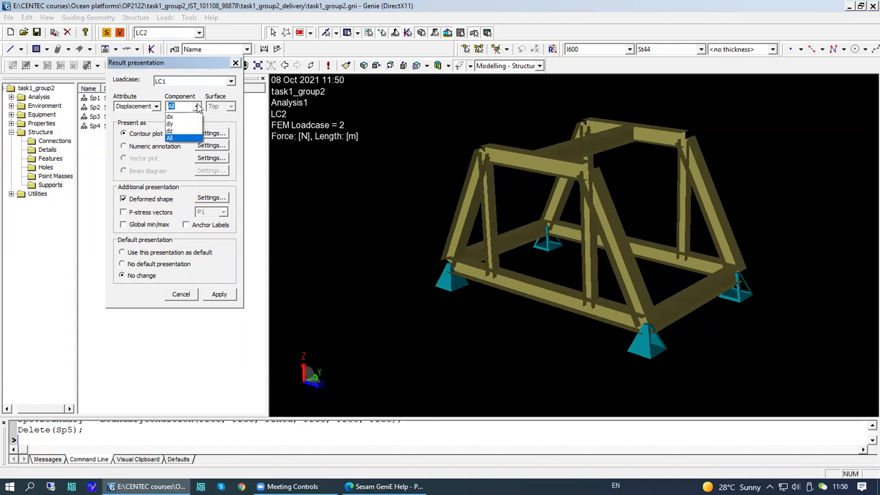
click(178, 127)
click(176, 107)
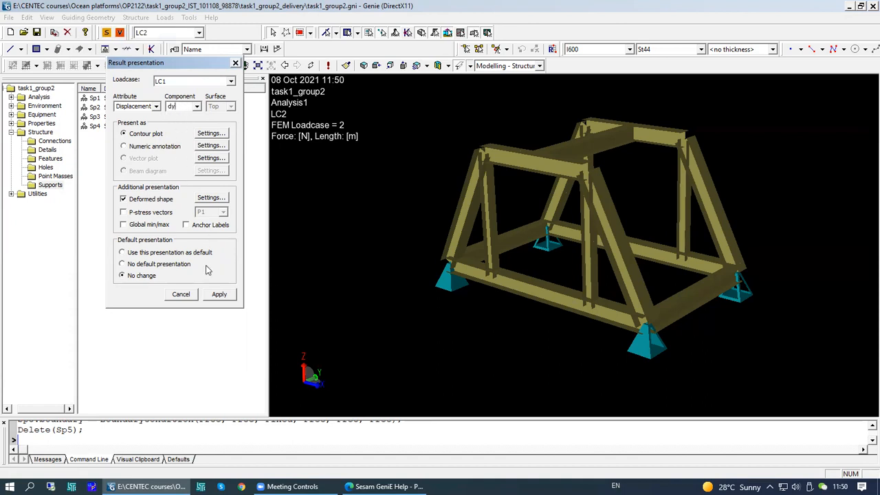
click(220, 296)
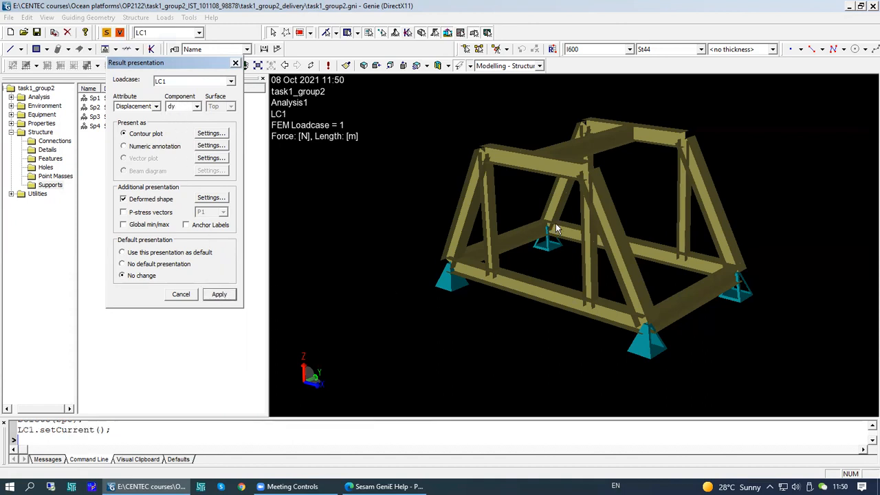
- Switch the display configuration to Results - All
click(540, 67)
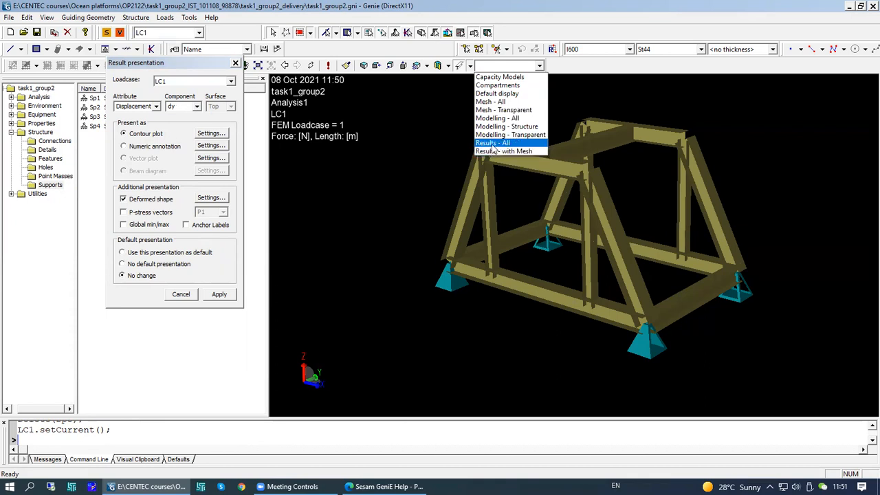
click(492, 143)
middle_drag(612, 272, 629, 249)
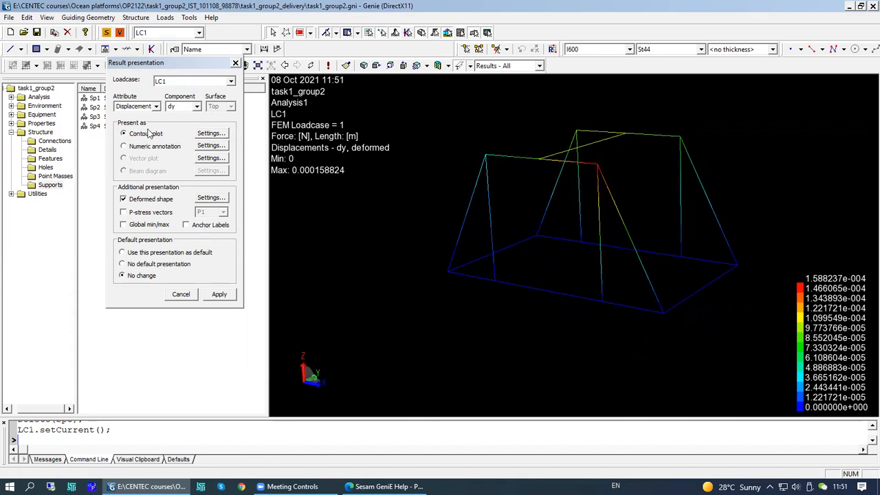
- Examine the contour plot settings and close them without changes
click(211, 133)
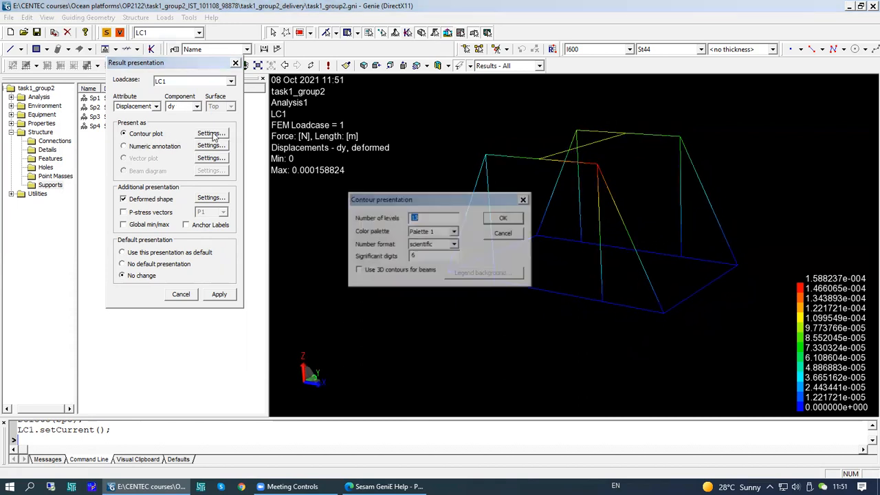
click(422, 218)
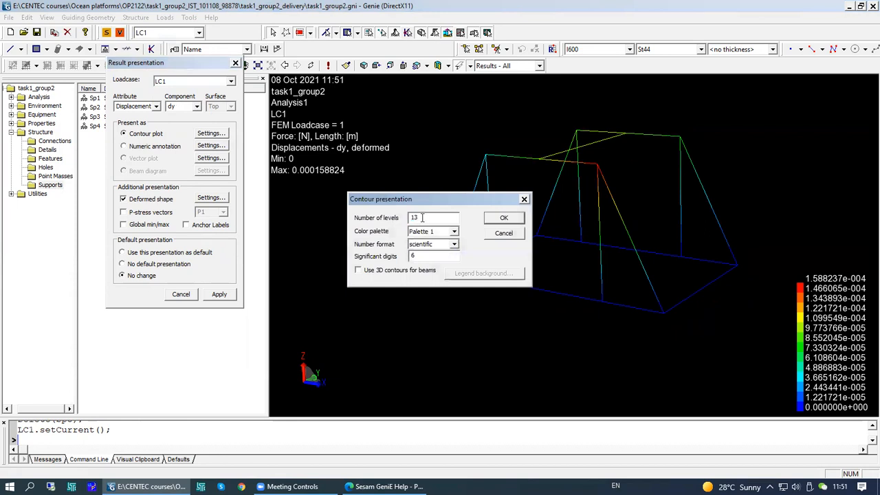
click(454, 233)
click(466, 236)
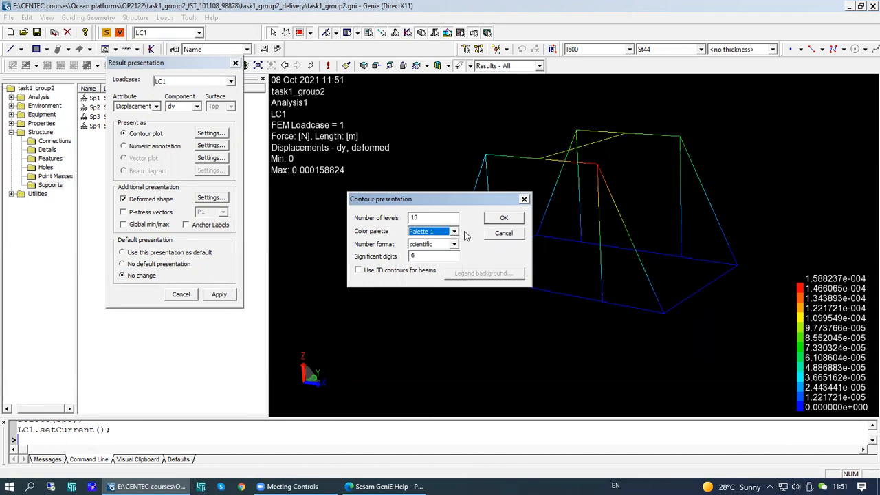
click(503, 233)
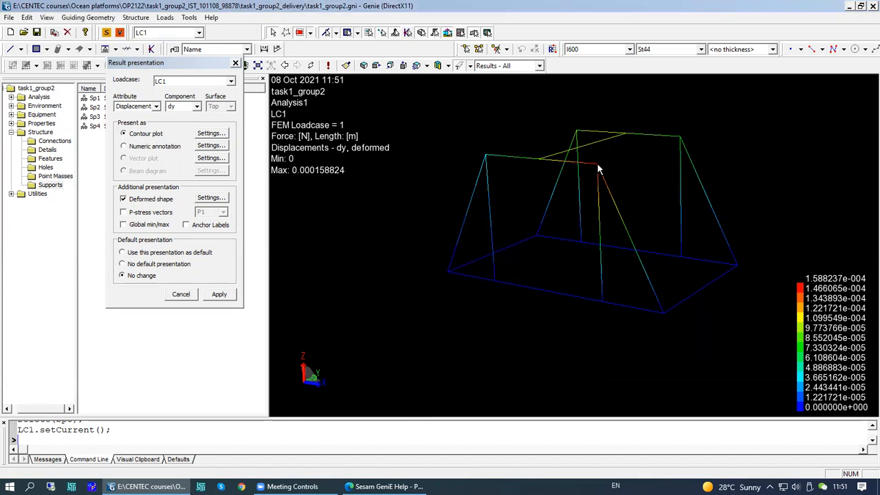
- Enable Global min/max labels on the displacement plot and apply
click(124, 225)
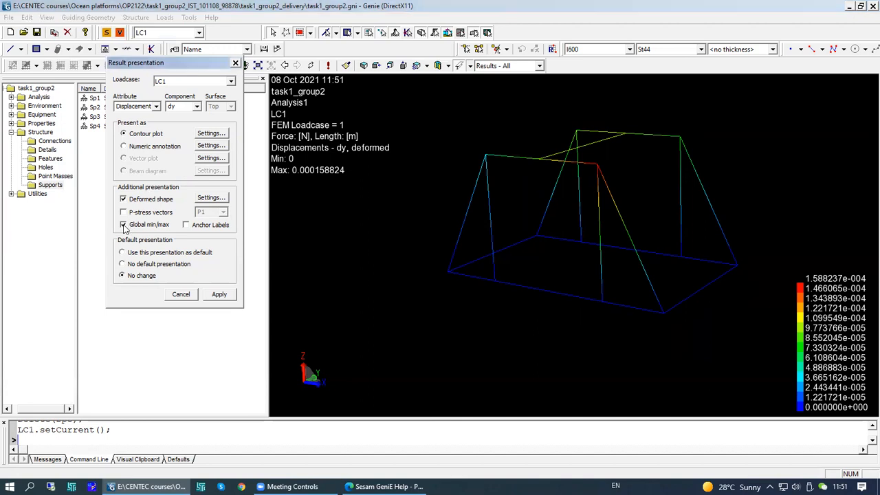
click(219, 294)
mouse_move(653, 215)
middle_down()
mouse_move(668, 199)
mouse_move(642, 209)
middle_up()
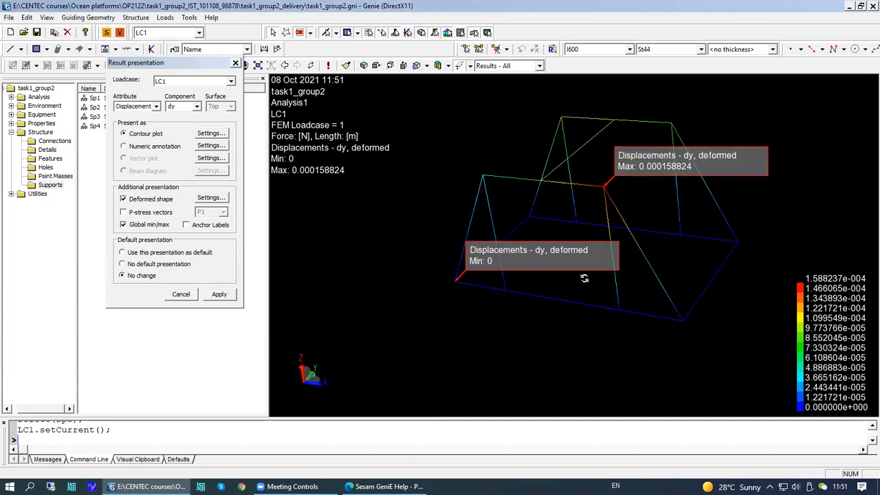
middle_drag(584, 278, 576, 267)
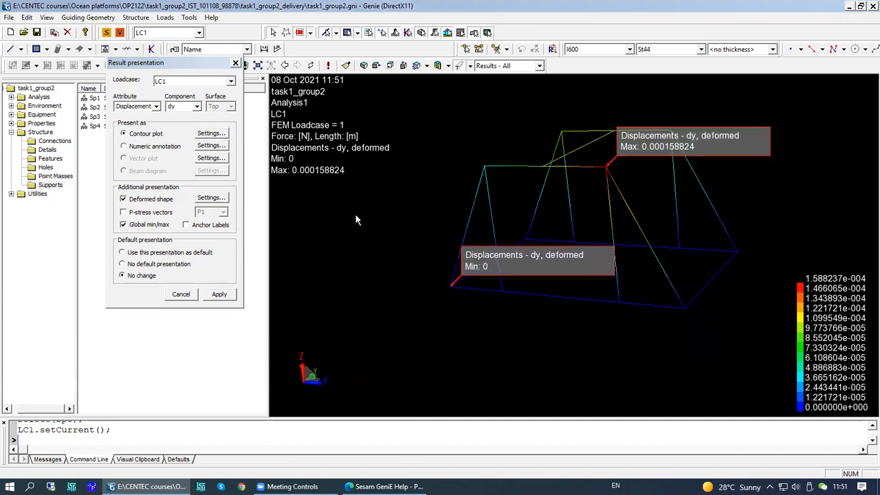
- Switch the displacement results presentation to load case LC2 and apply
click(231, 82)
click(163, 107)
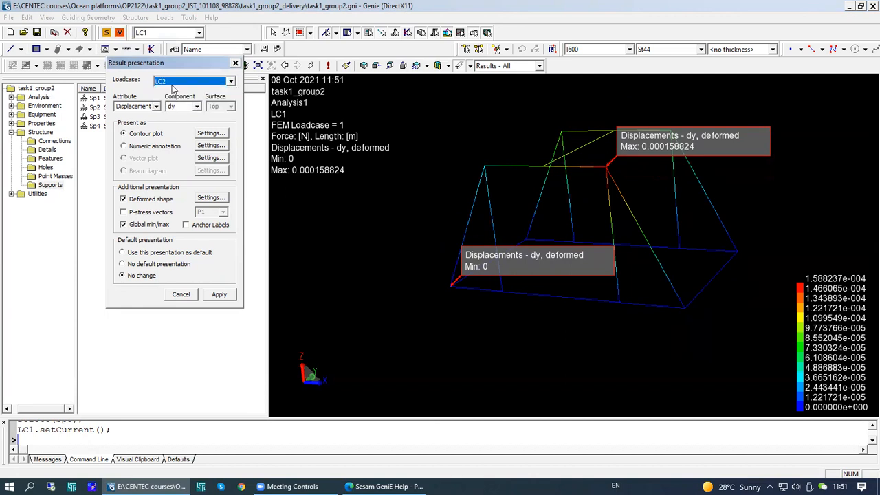
click(219, 295)
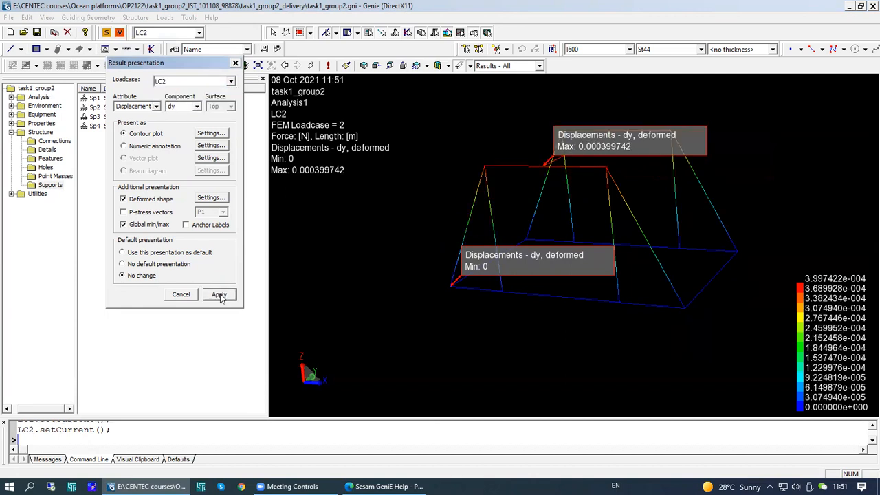
middle_drag(631, 246, 457, 230)
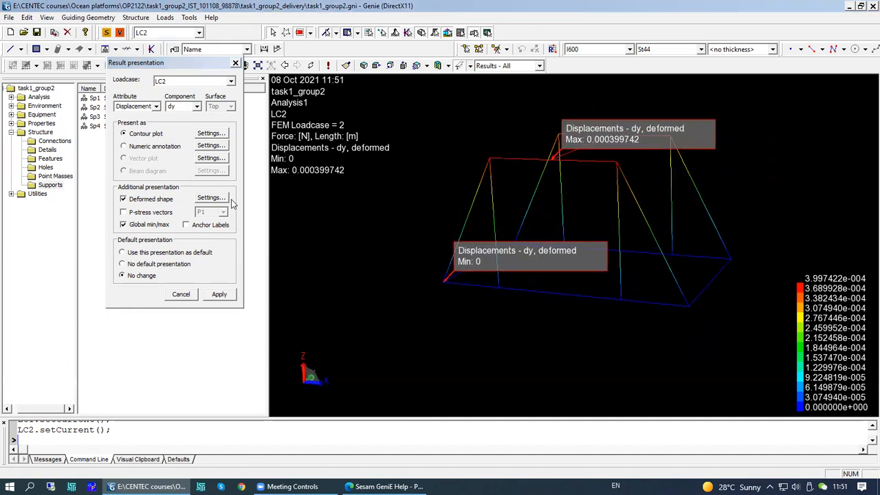
middle_drag(606, 250, 622, 277)
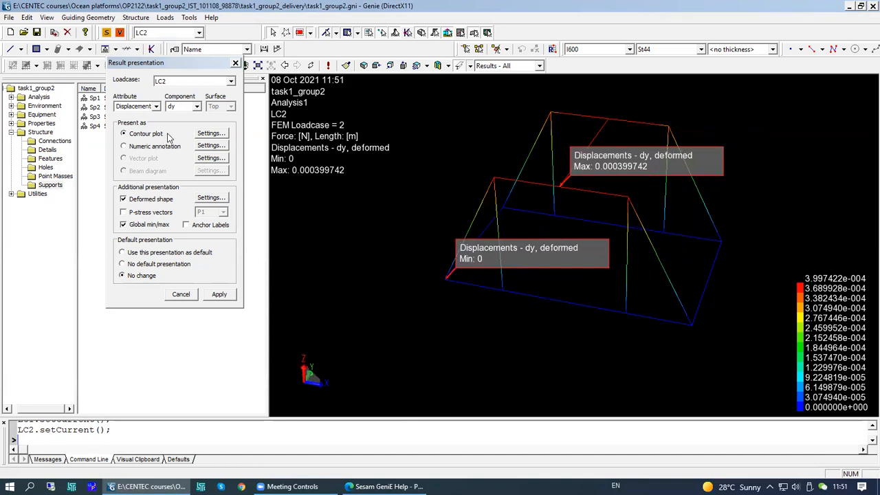
- Present the dy displacements as numeric annotation instead of a contour plot
click(124, 147)
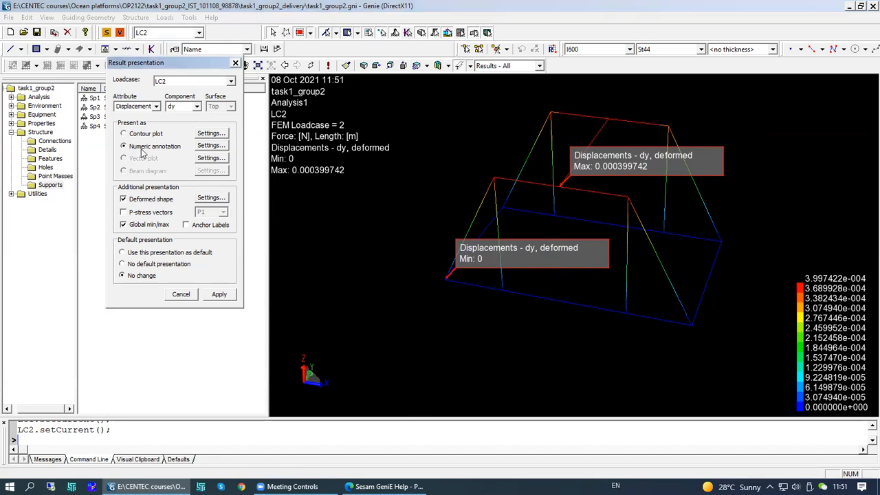
click(219, 294)
mouse_move(661, 279)
middle_down()
mouse_move(720, 262)
mouse_move(654, 263)
middle_up()
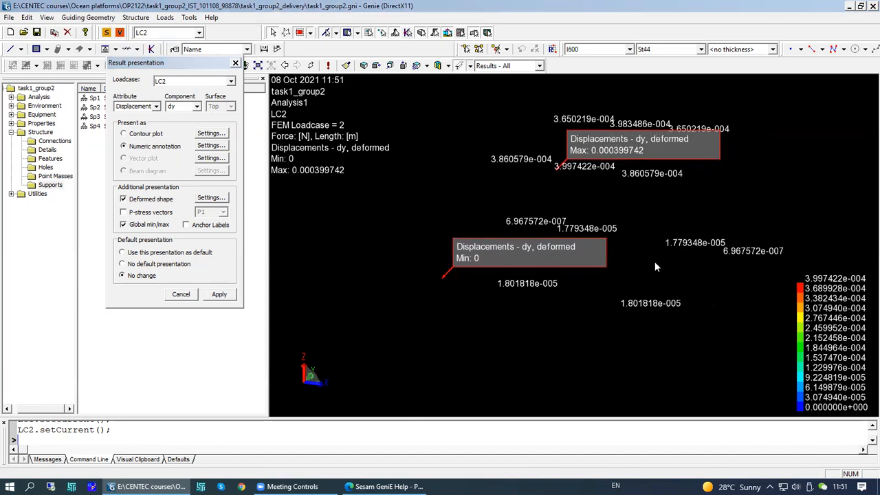
- Turn off Global min/max labels and apply the presentation
click(124, 225)
click(218, 294)
middle_drag(475, 317, 556, 344)
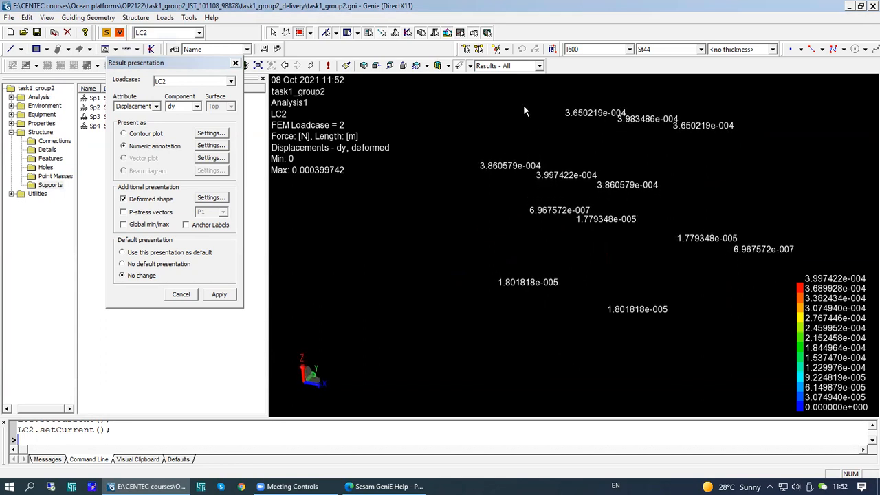
- Switch the display configuration to Results - with Mesh
click(539, 66)
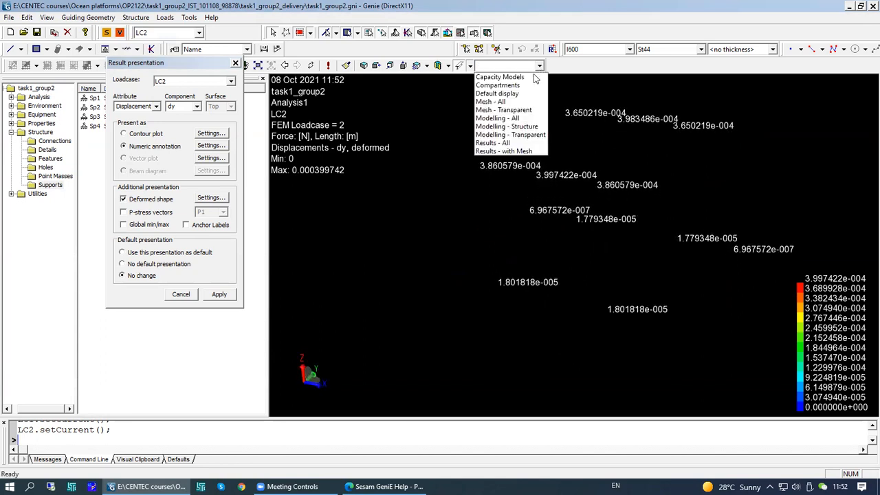
click(500, 151)
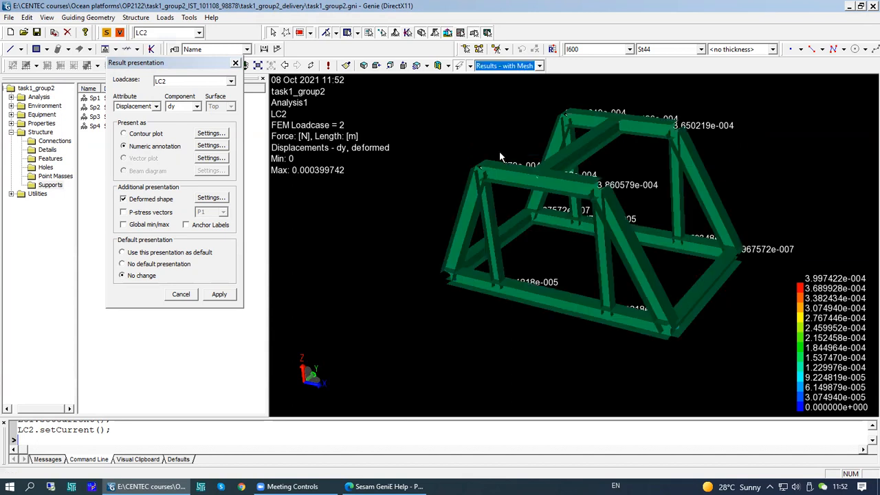
middle_drag(619, 218, 617, 238)
middle_drag(549, 183, 598, 186)
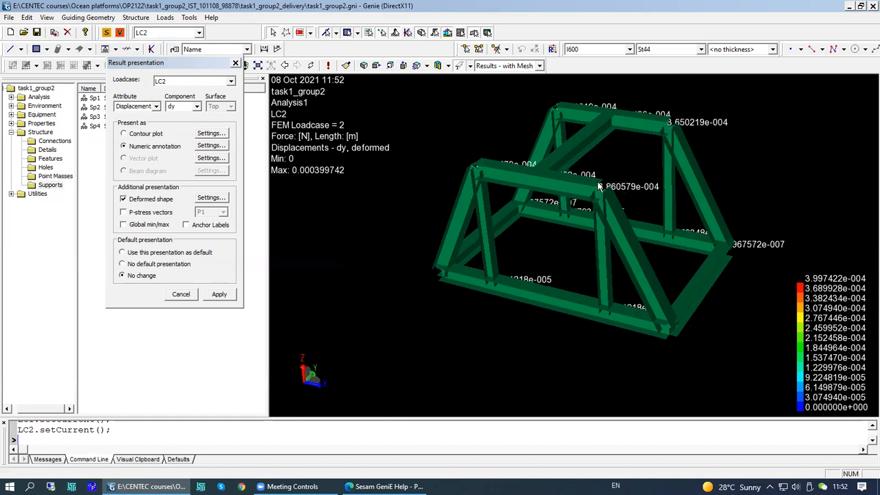
- Set the model rendering to wireframe
click(471, 67)
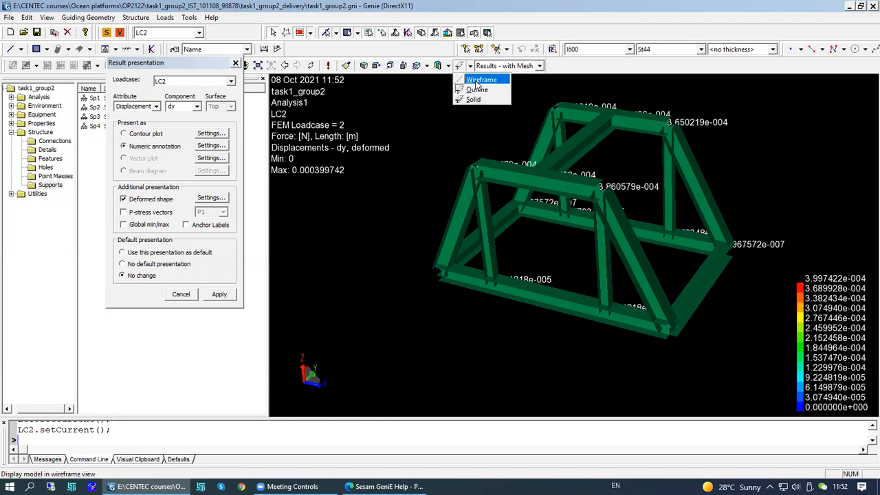
click(477, 80)
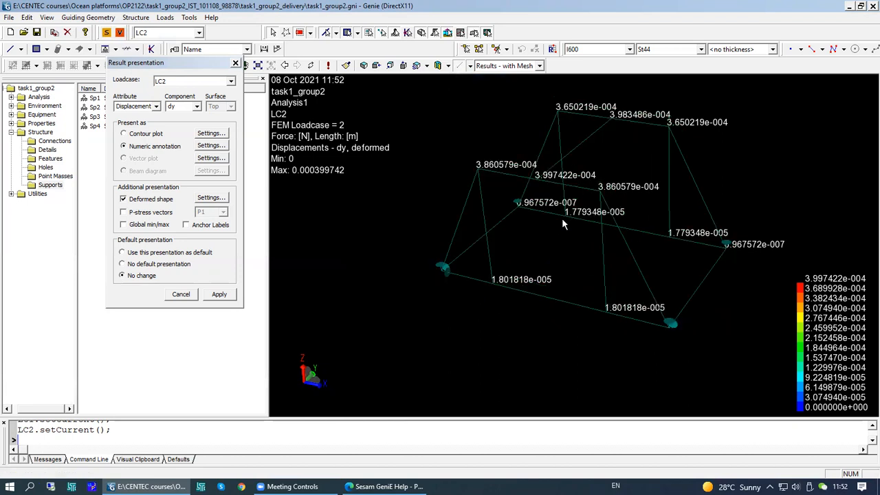
middle_drag(566, 232, 639, 199)
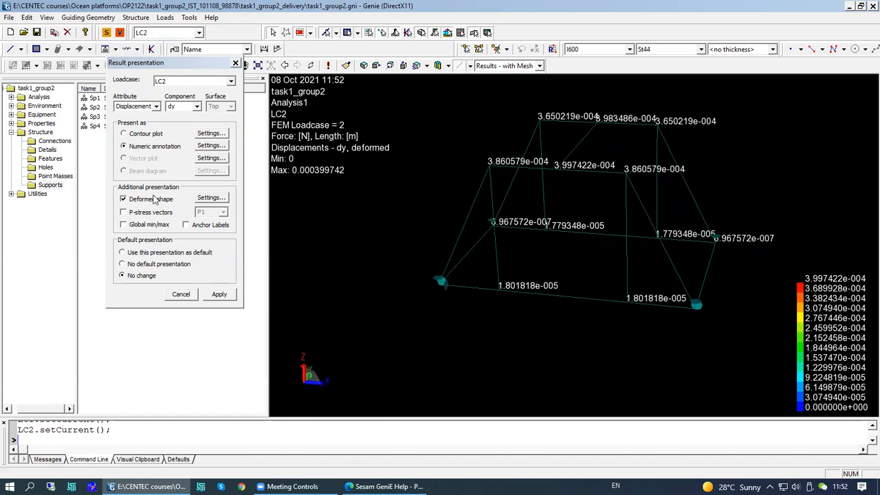
- Set the deformed shape deform factor to 1 with scaled displacements
click(124, 199)
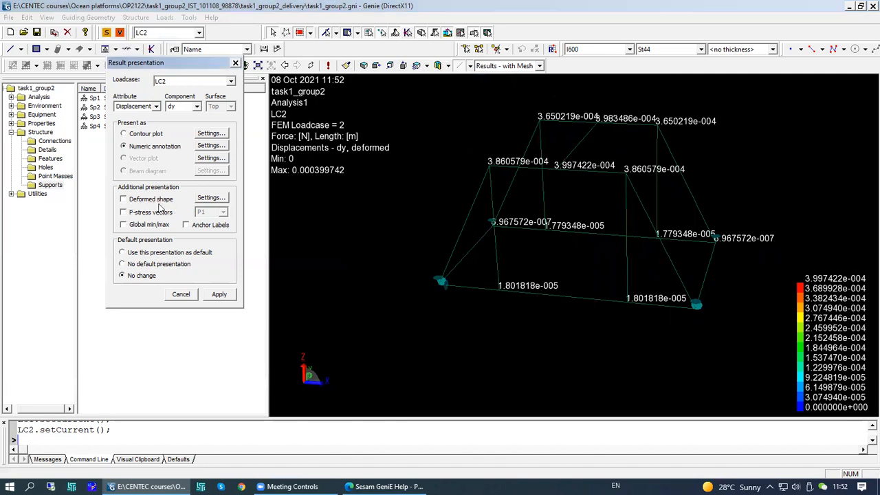
click(124, 199)
click(211, 198)
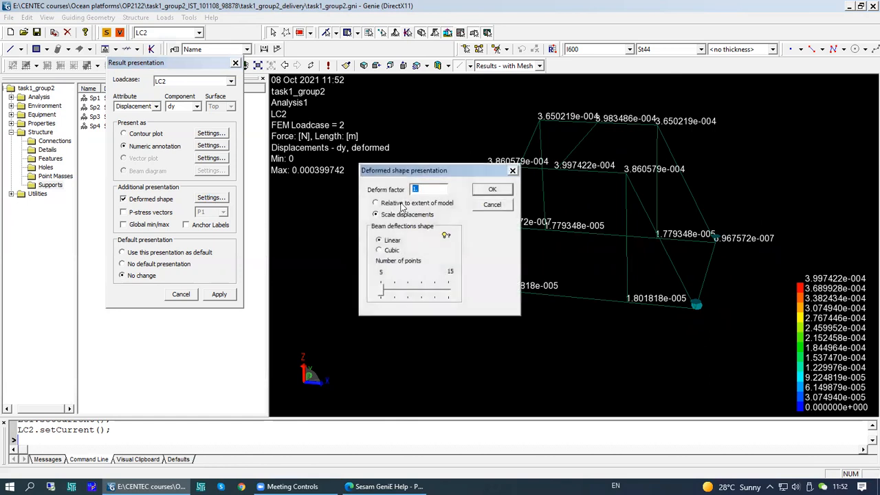
drag(473, 172, 444, 191)
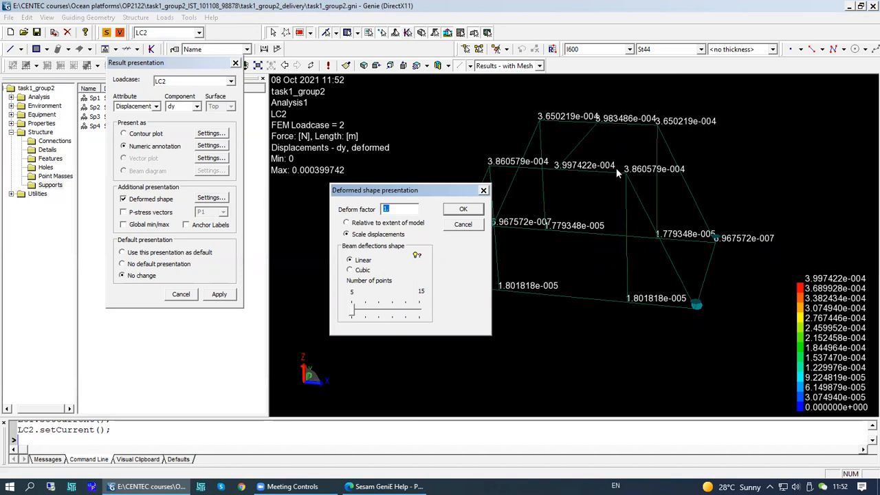
click(393, 208)
text(1)
click(463, 209)
middle_drag(600, 228, 572, 237)
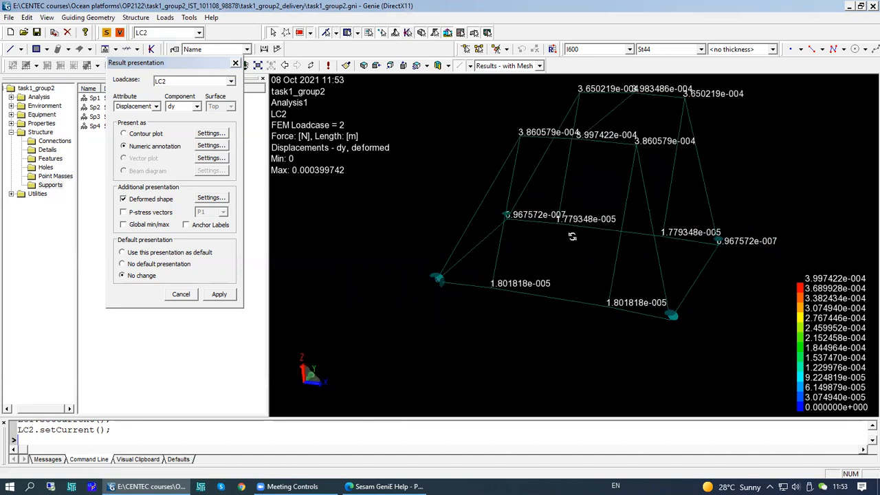
- Re-enter a deform factor of 1 in the deformed shape settings and confirm them
click(209, 198)
text(1)
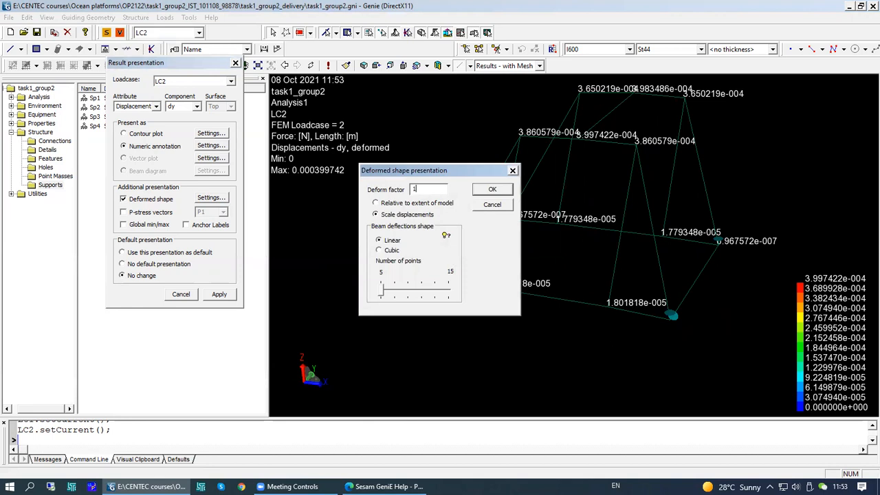
click(492, 189)
mouse_move(597, 251)
middle_down()
mouse_move(722, 234)
mouse_move(662, 222)
mouse_move(602, 255)
middle_up()
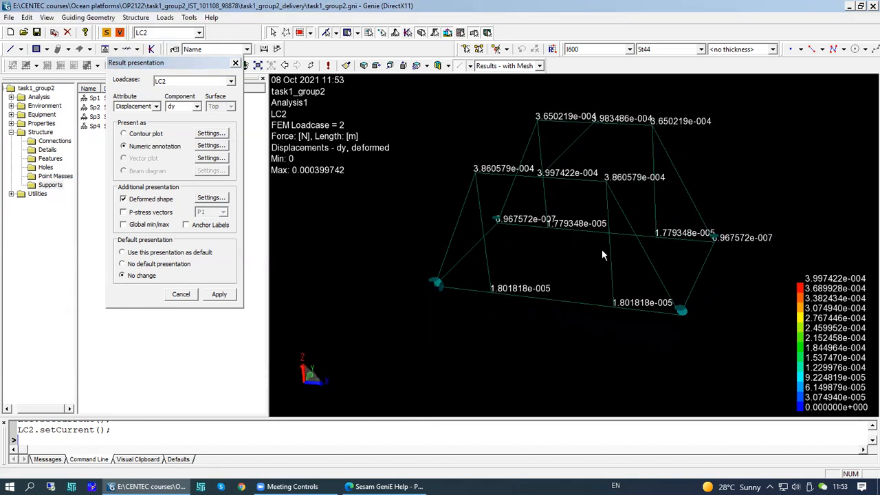
- Present Reaction Forces for all components as the result attribute and apply the presentation
click(156, 106)
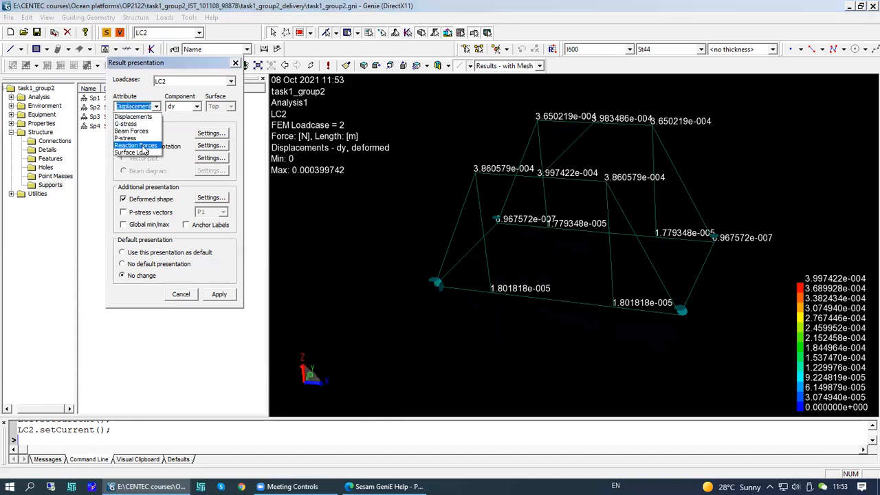
click(141, 146)
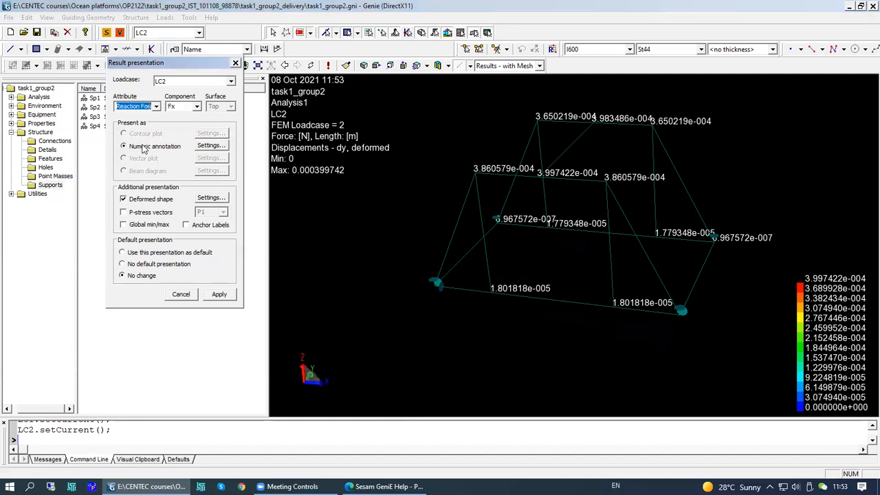
click(197, 106)
click(177, 124)
click(198, 107)
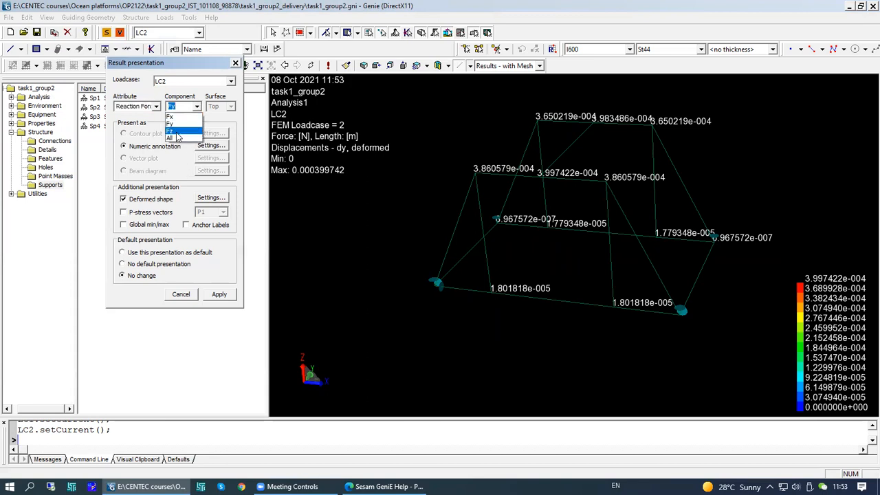
click(174, 141)
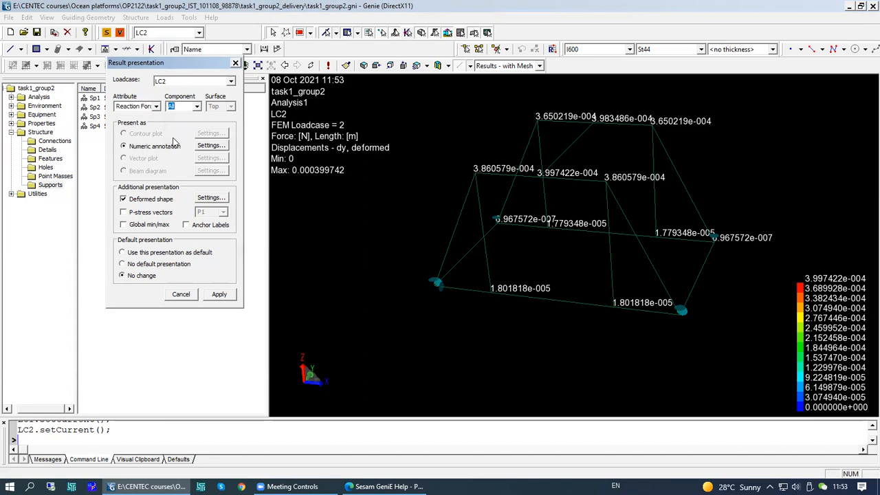
click(219, 294)
mouse_move(591, 303)
middle_down()
mouse_move(595, 297)
mouse_move(593, 311)
middle_up()
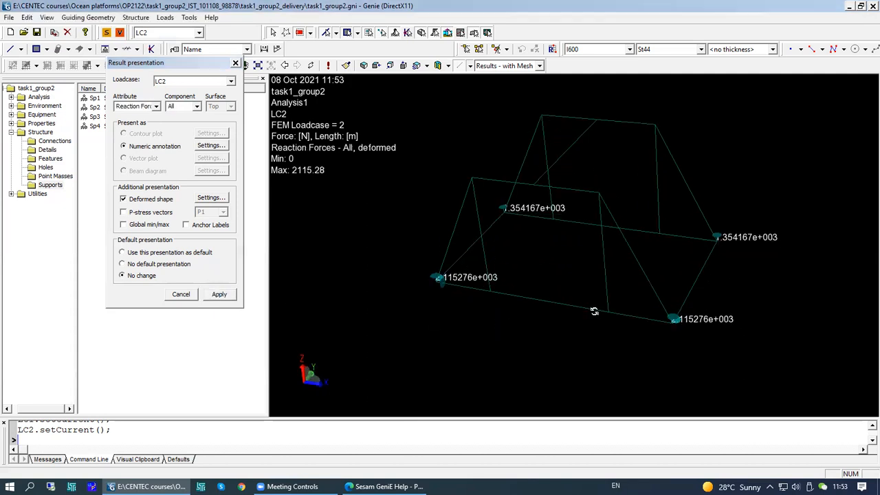
- Switch the display configuration to Results - All and back to Results - with Mesh
click(540, 65)
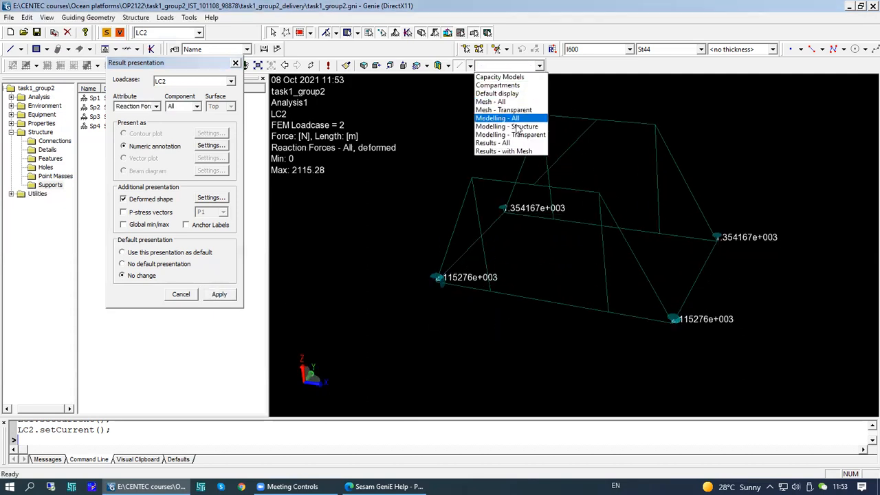
click(505, 145)
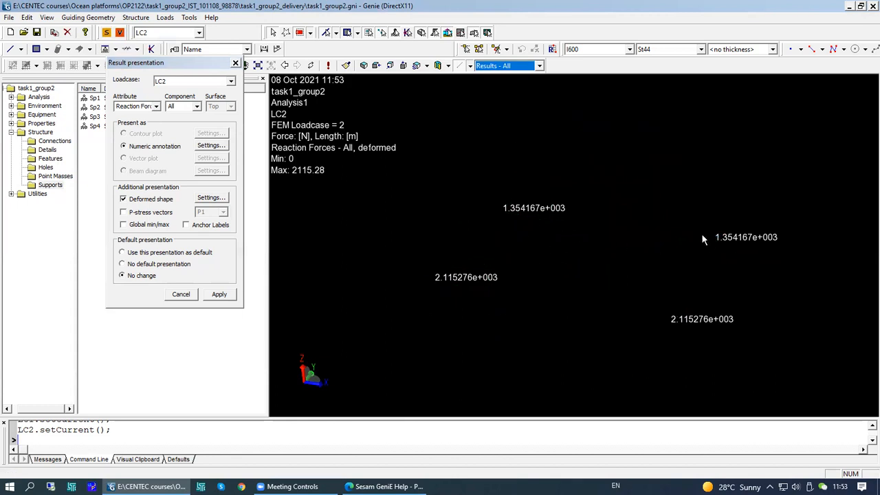
click(540, 65)
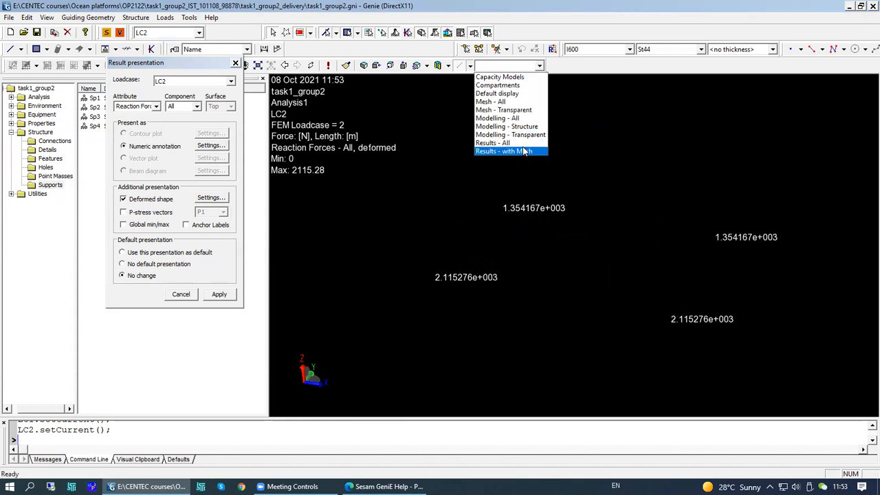
click(502, 147)
middle_drag(591, 250, 481, 232)
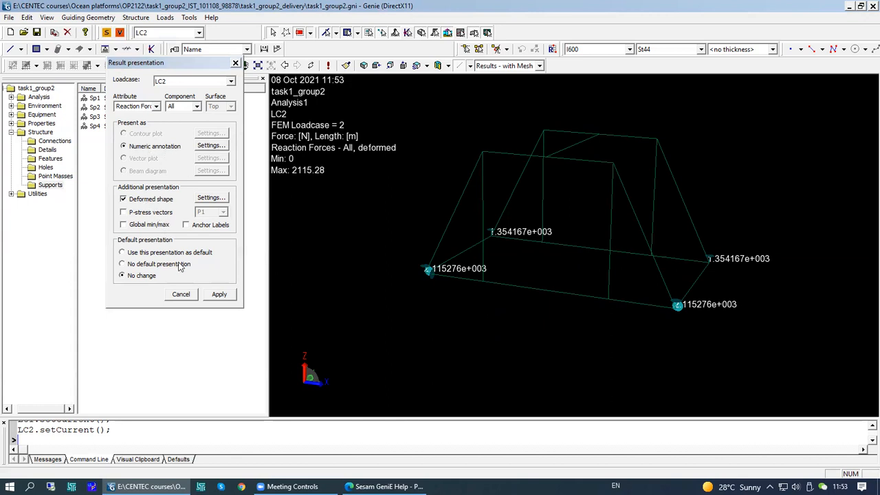
- Review the numeric annotation settings without changes and close the Result presentation dialog
click(211, 145)
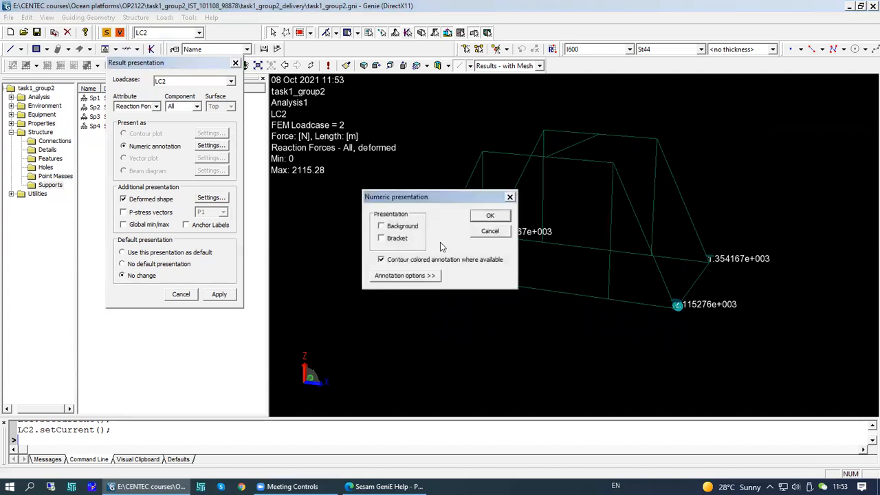
click(490, 232)
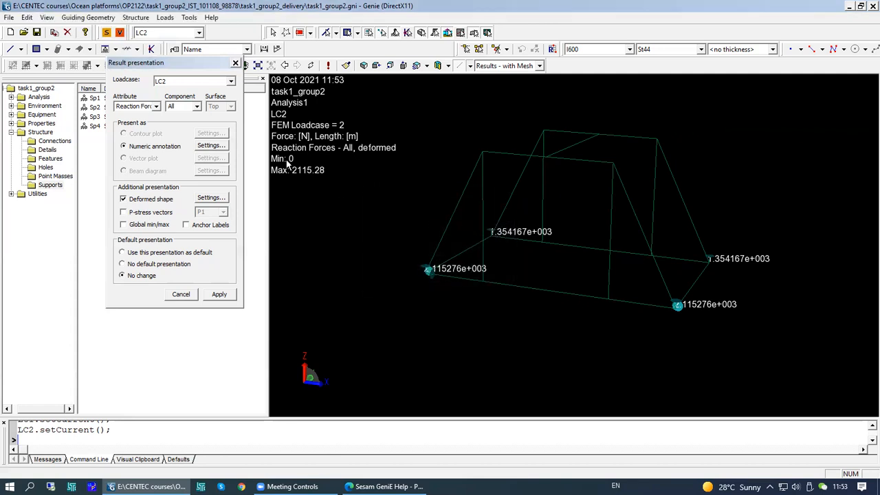
drag(220, 65, 205, 88)
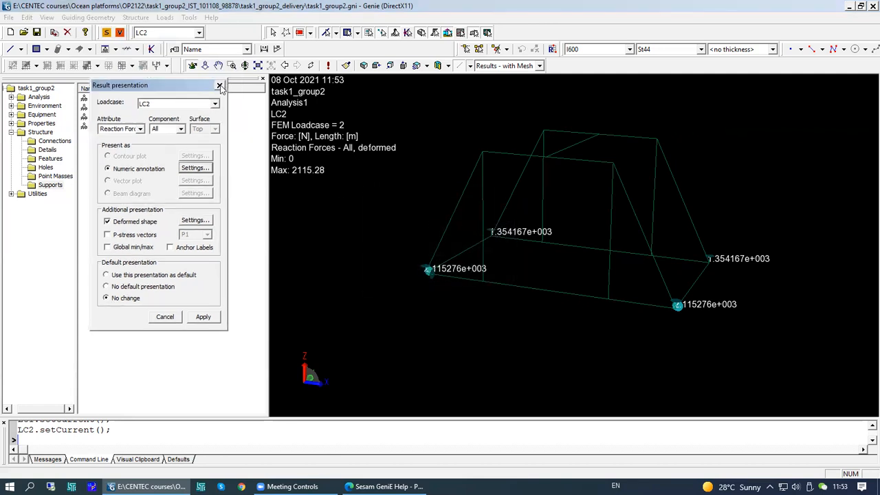
click(219, 86)
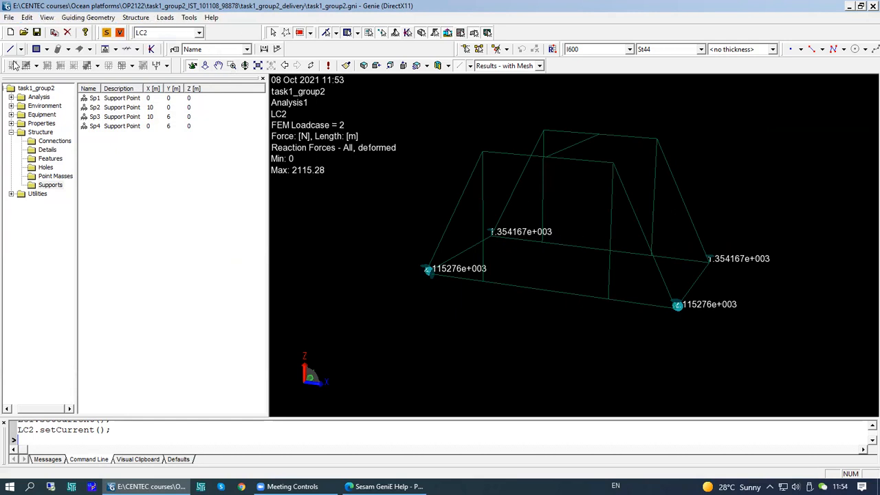
- Open the Structure folder and switch the display configuration to Default display
click(54, 131)
click(539, 66)
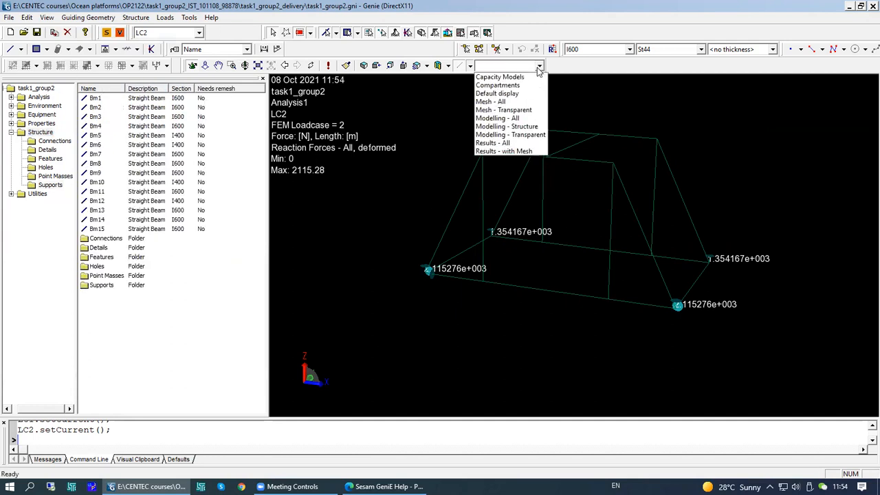
click(505, 95)
middle_drag(622, 280, 591, 292)
- Set the model rendering to solid
click(470, 66)
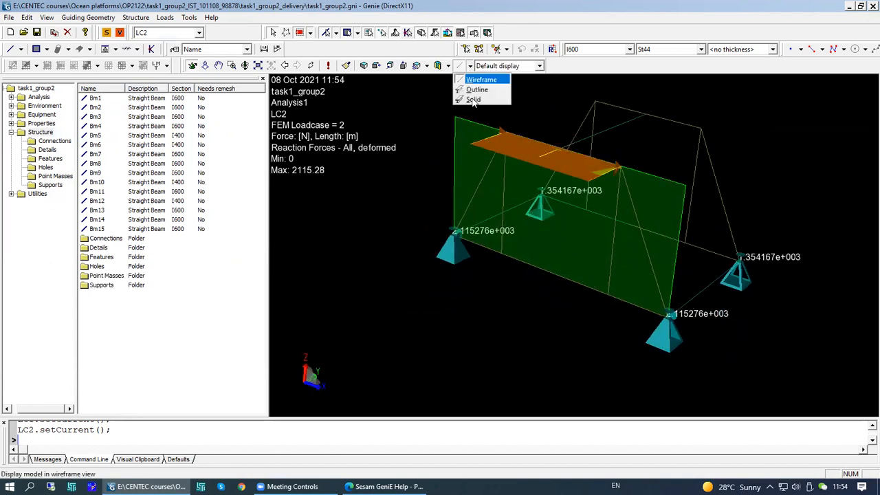
click(479, 101)
middle_drag(651, 262, 675, 261)
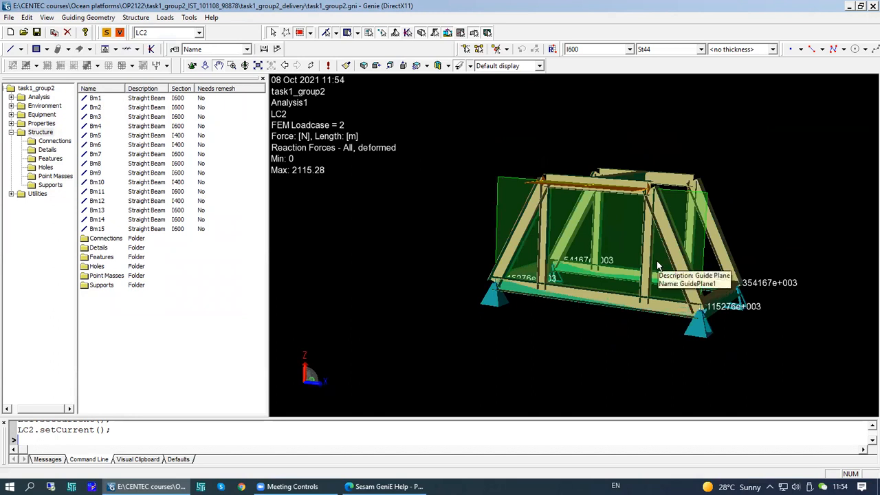
middle_drag(626, 250, 589, 240)
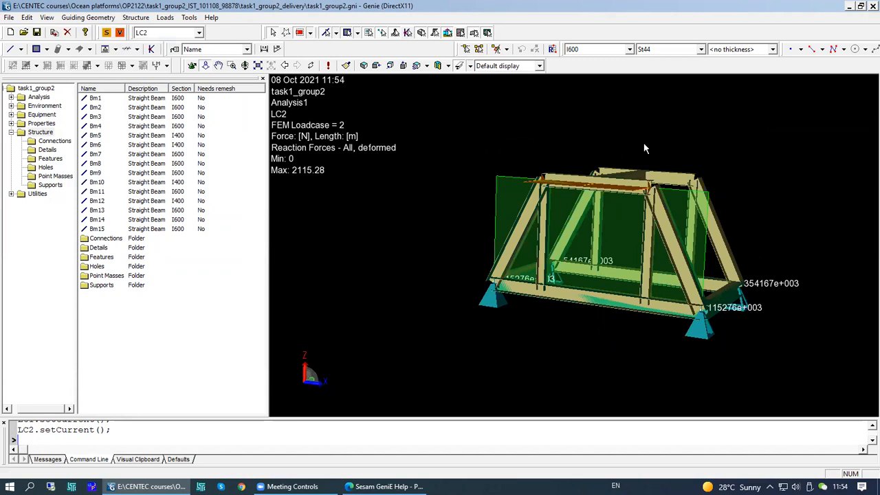
middle_drag(636, 275, 445, 267)
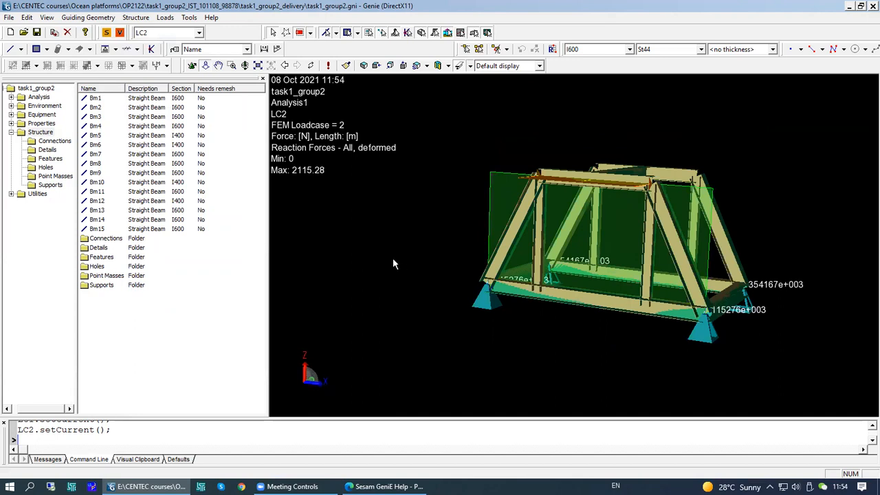